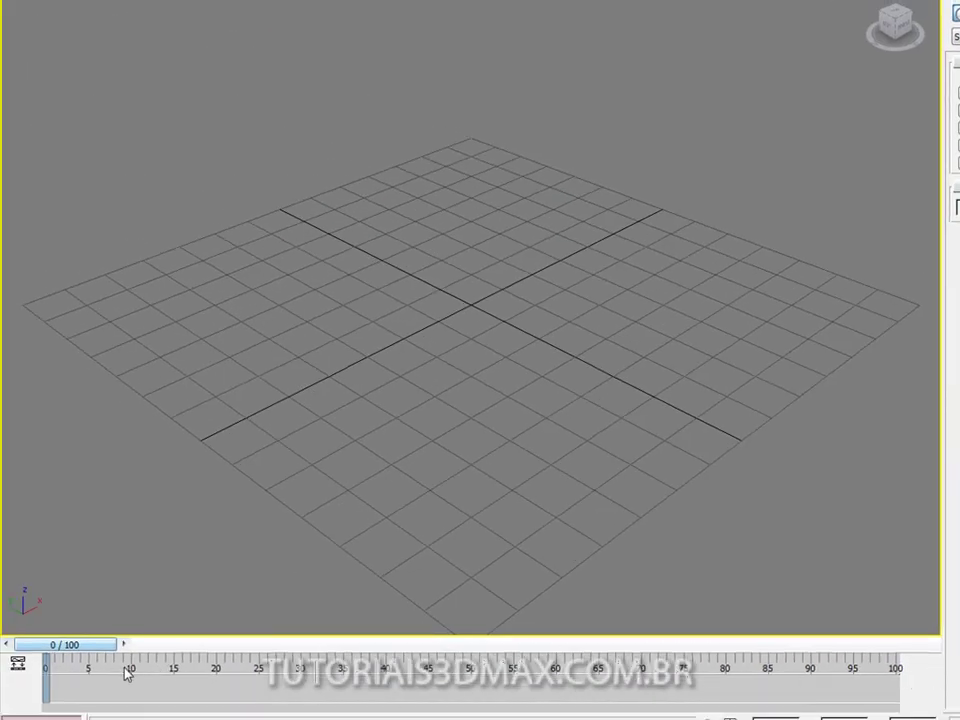
left_click_drag(64, 645, 42, 664)
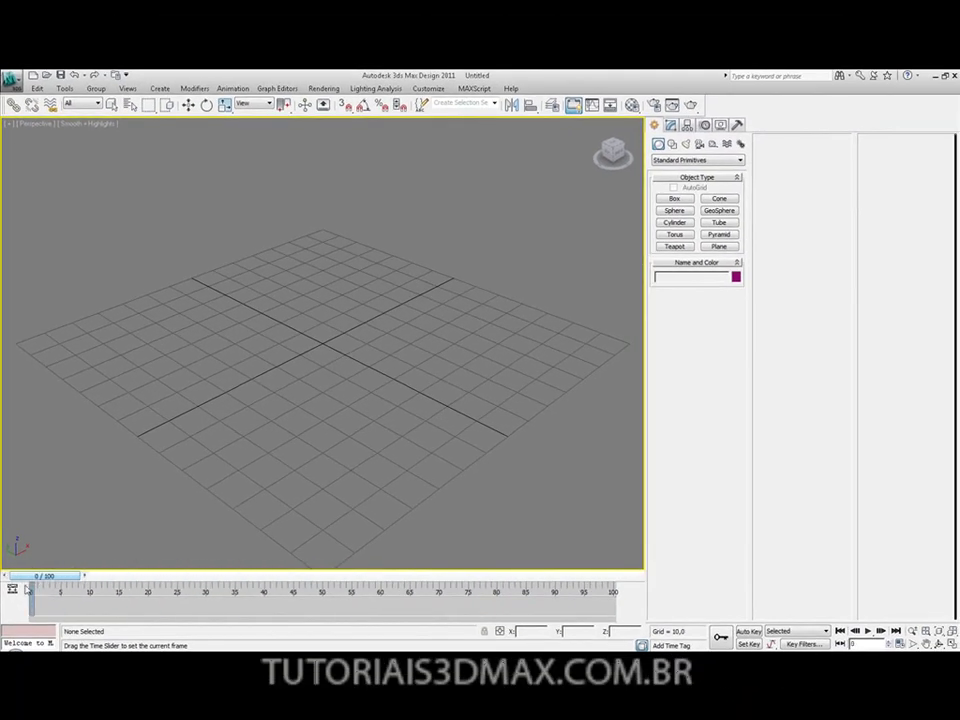
mouse_move(30, 578)
left_mouse_down()
mouse_move(590, 577)
mouse_move(38, 577)
left_mouse_up()
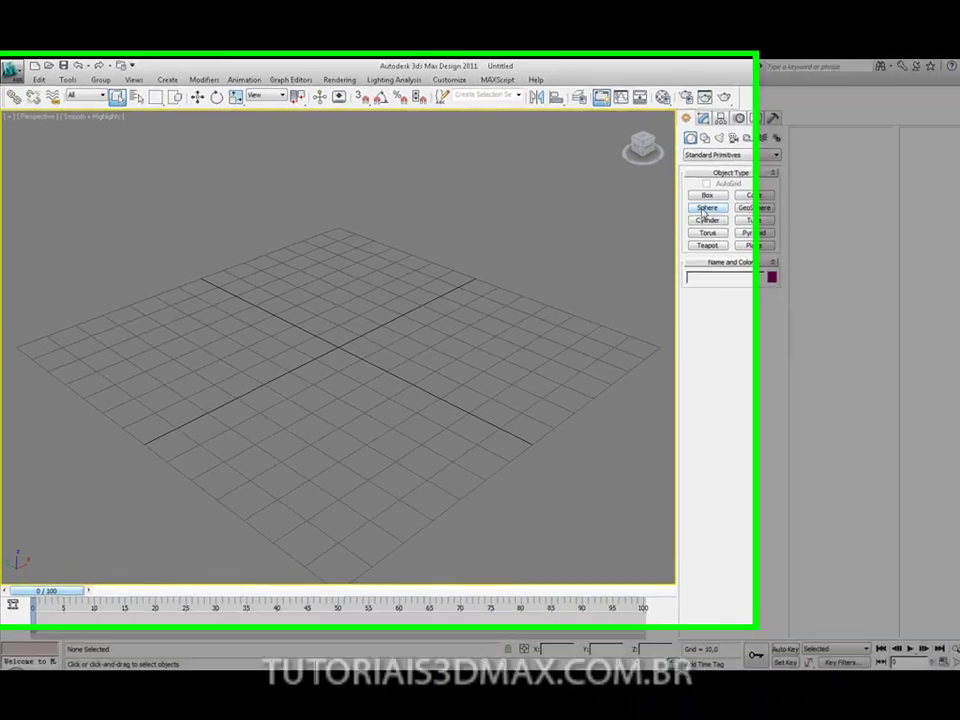
Create a sphere with a radius of about 10.27 at the grid's origin in the Perspective view.
left_click(676, 212)
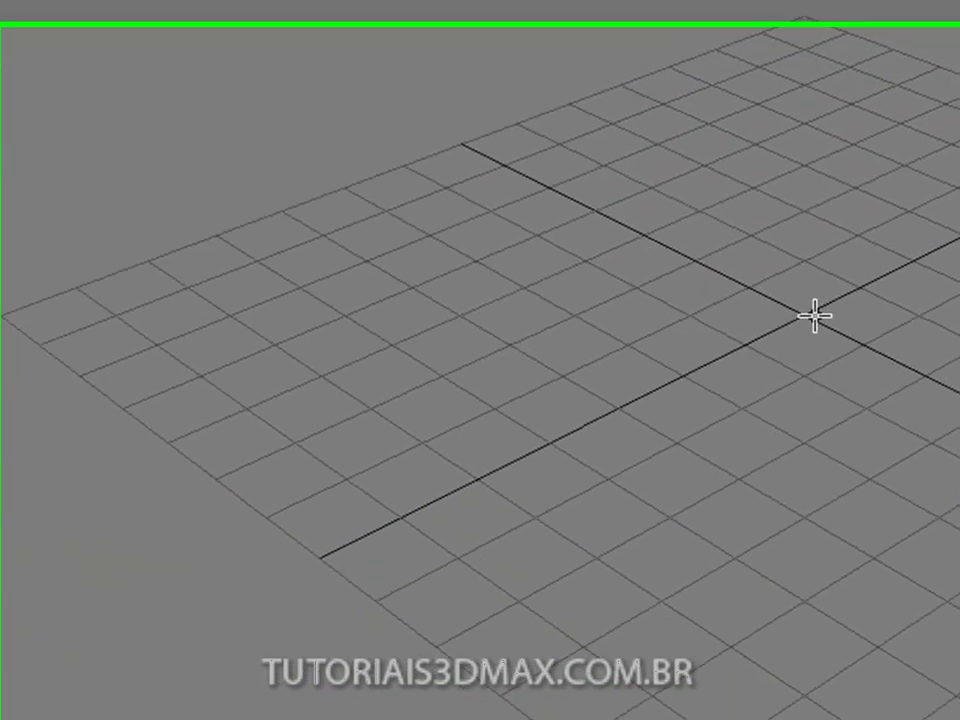
left_click_drag(807, 286, 864, 317)
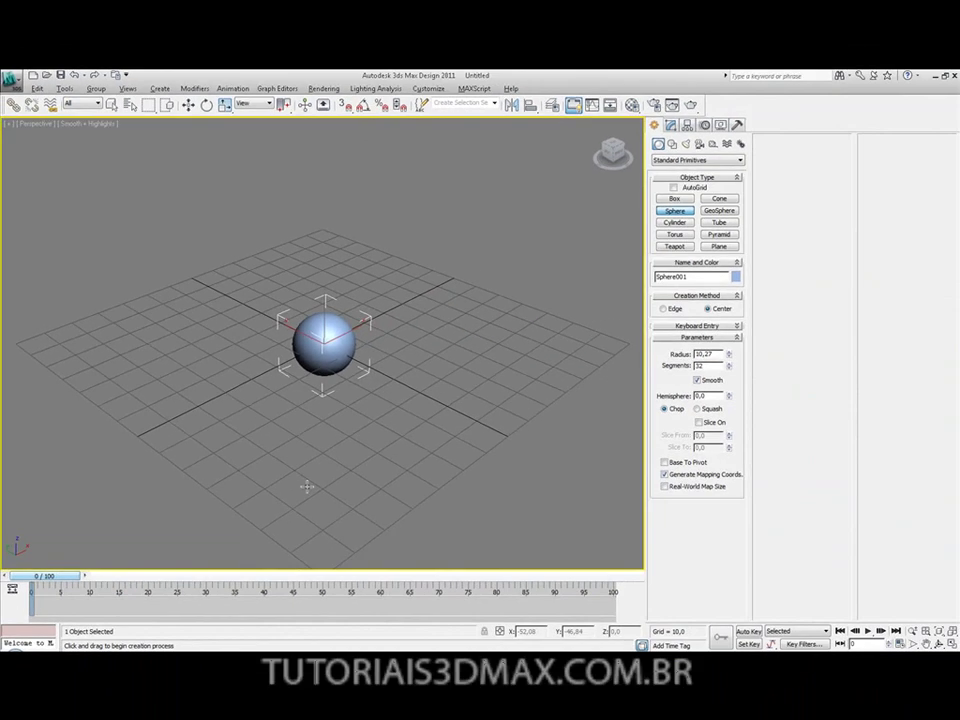
Switch to the four-viewport layout and activate the Top, Front, Left and Perspective views in turn.
key("alt+w")
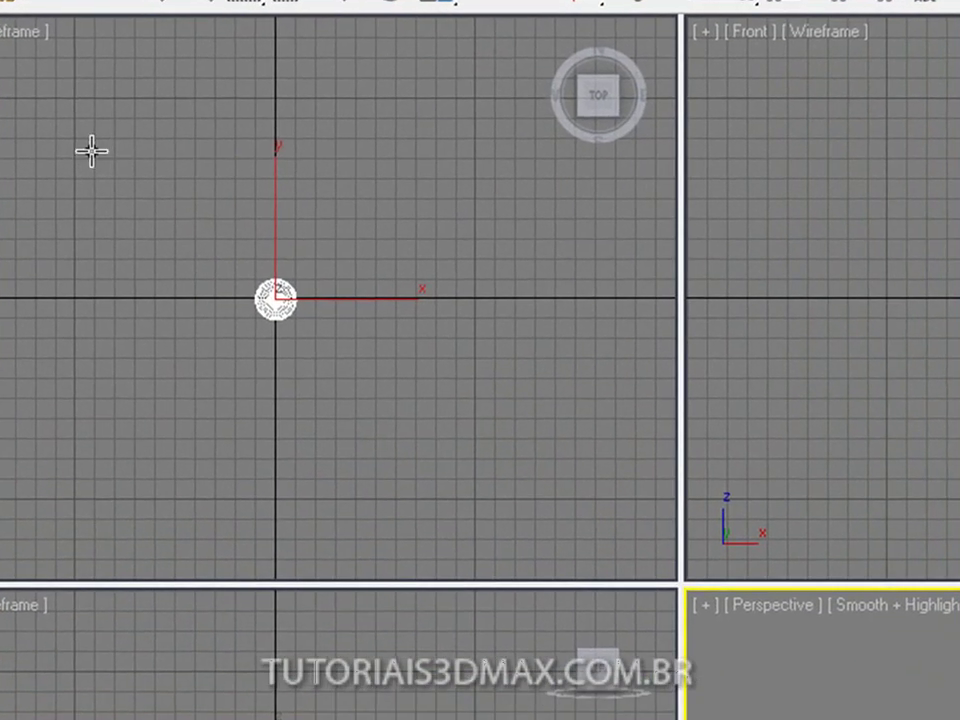
left_click(89, 149)
left_click(820, 178)
left_click(210, 557)
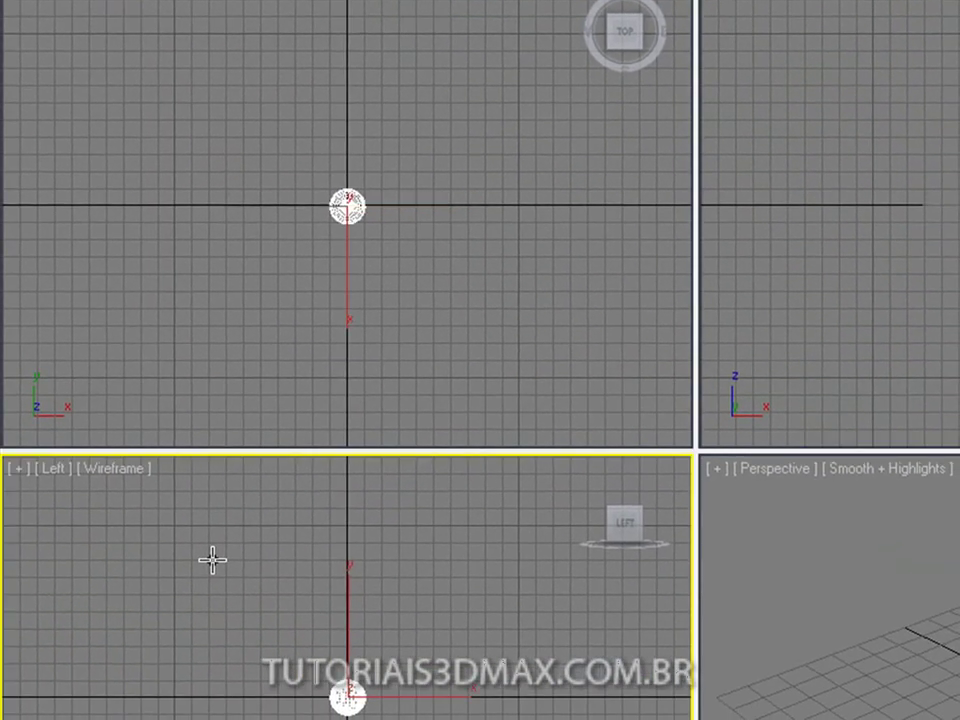
left_click(853, 585)
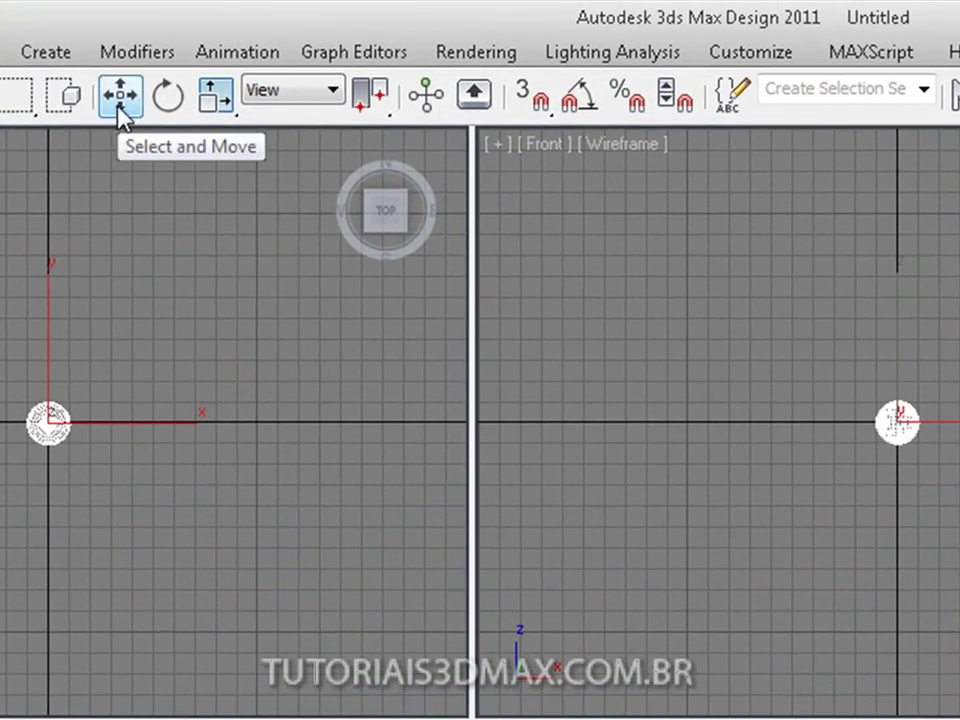
Move the sphere straight up in the Front view to a Z of about 10.77 so it rests on the ground.
left_click(118, 100)
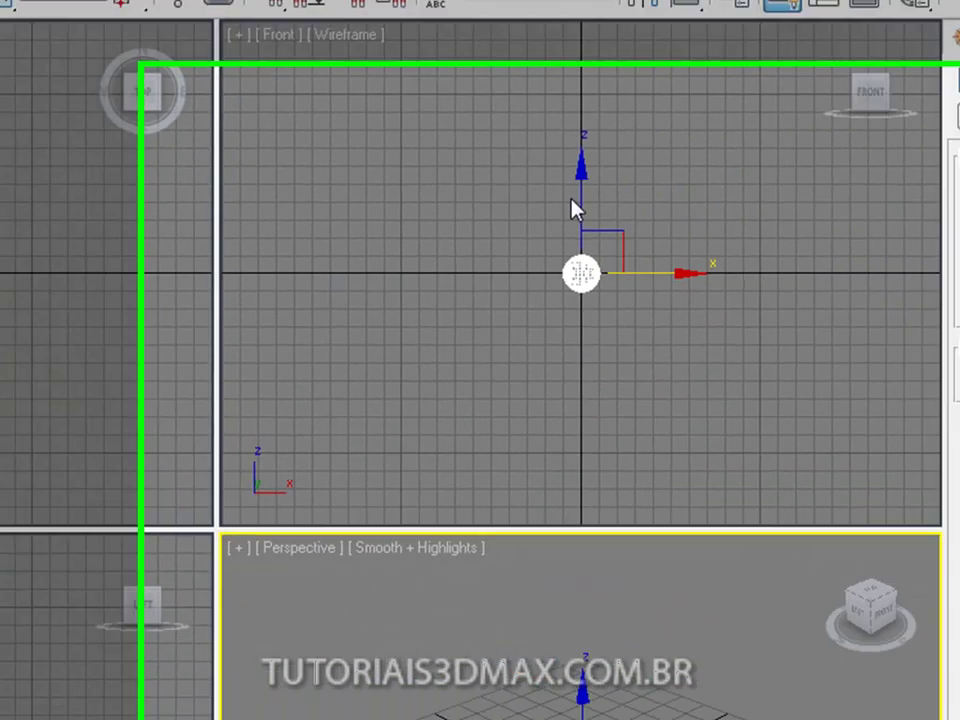
right_click(890, 340)
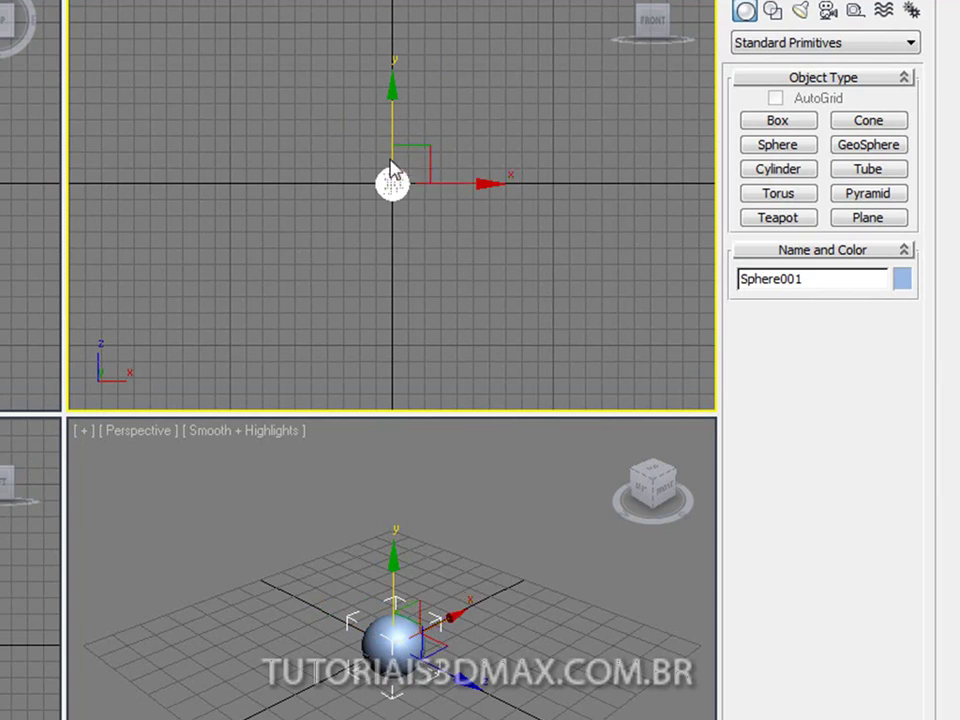
left_click_drag(392, 90, 393, 75)
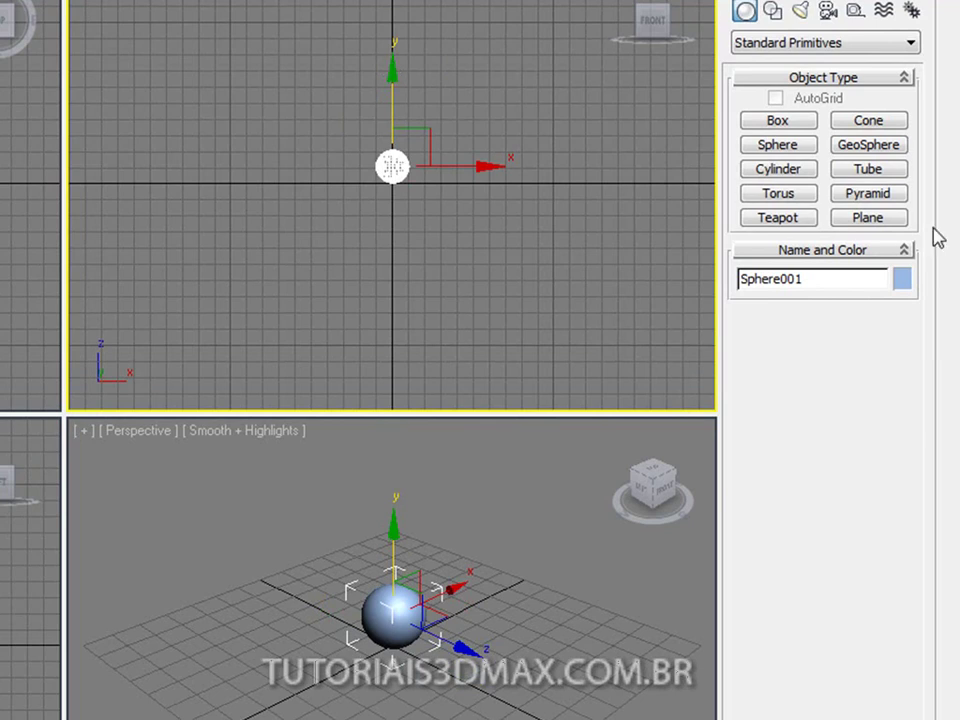
Create a square ground plane of about 208.44 by 208.44, centred on the origin beneath the sphere.
left_click(868, 218)
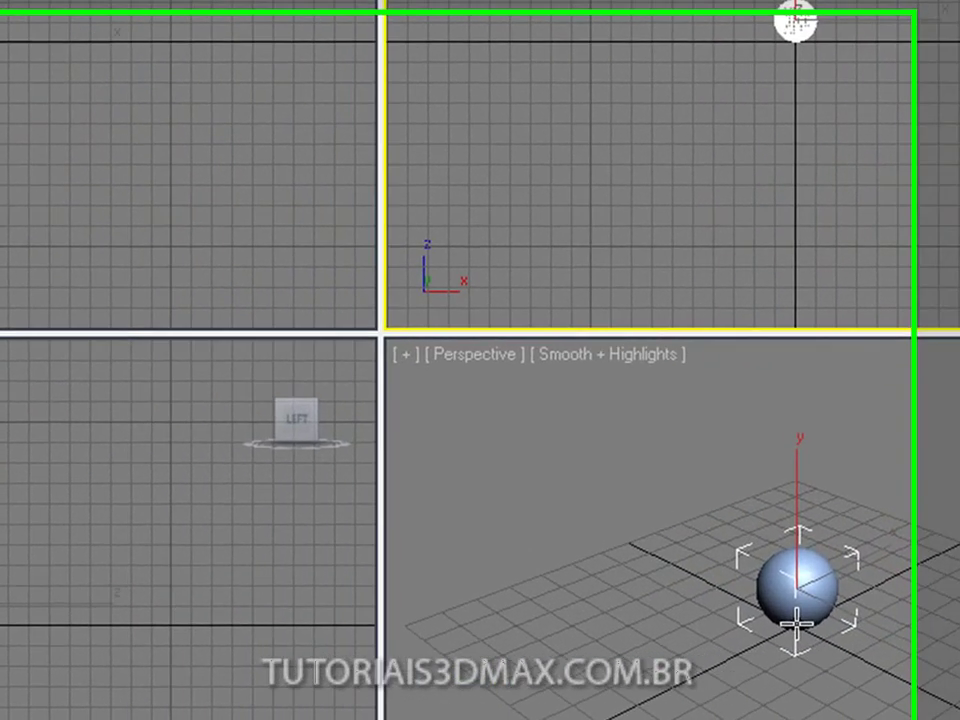
left_click(396, 650)
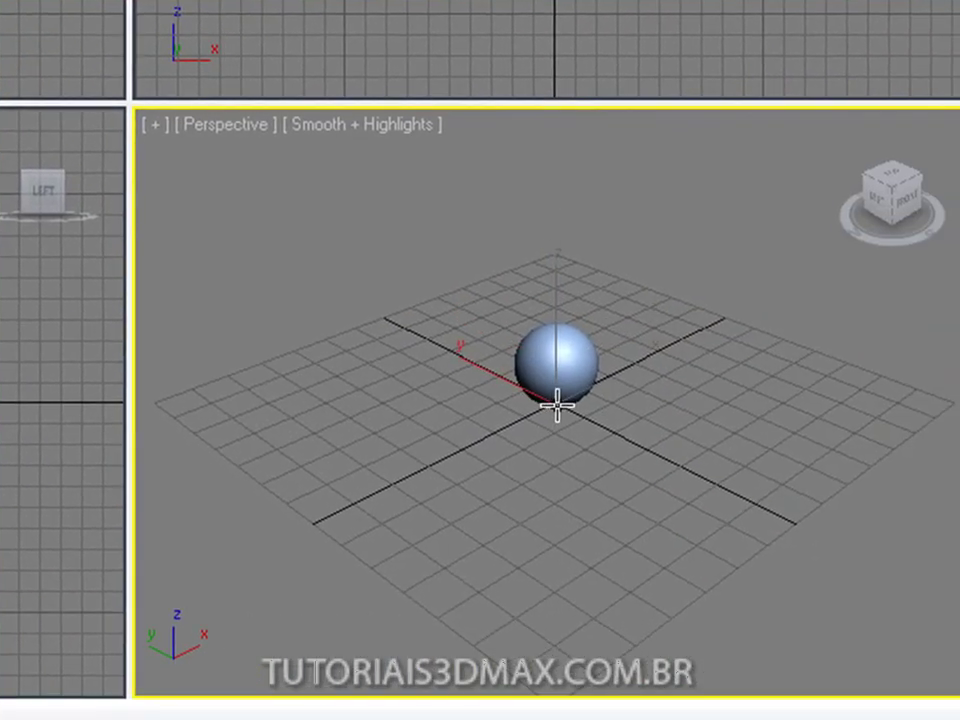
left_click_drag(585, 425, 894, 671)
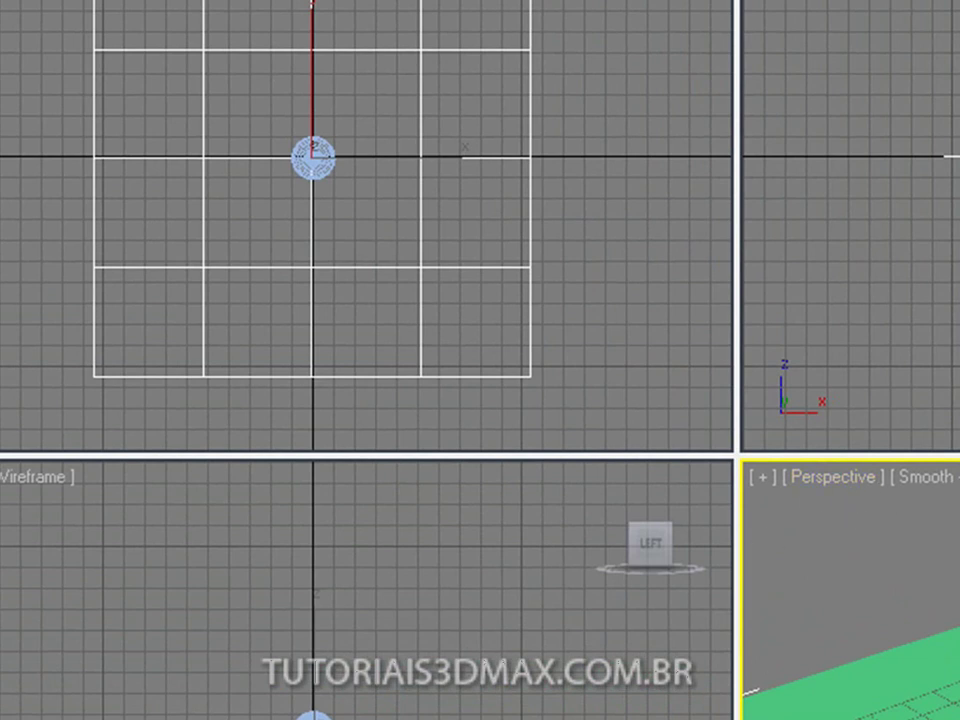
Hide the grid in the Perspective viewport.
left_click(763, 478)
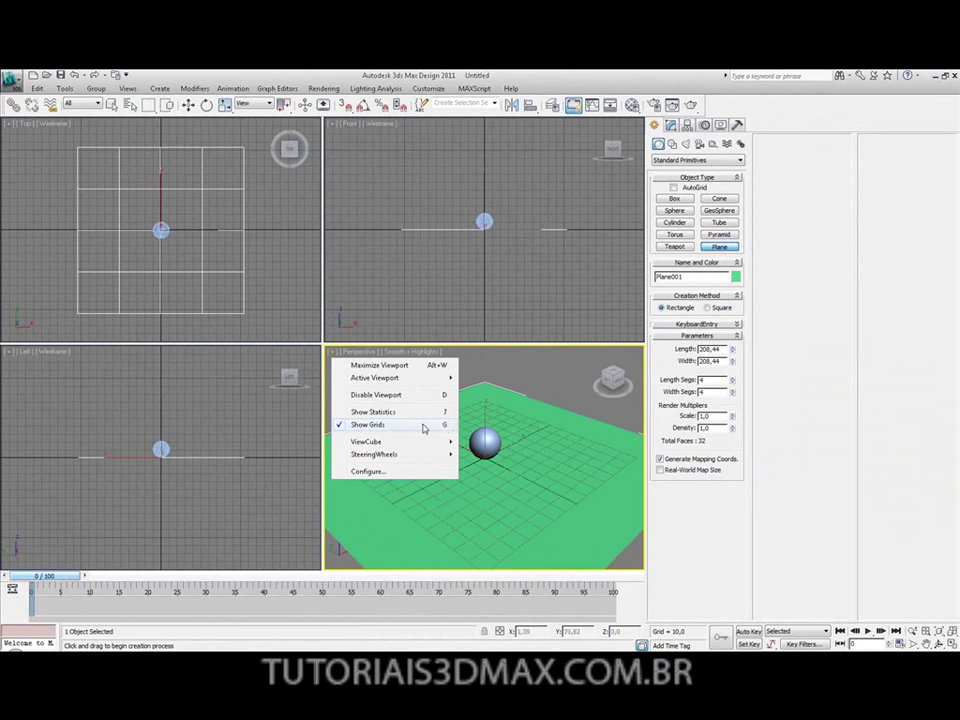
left_click(368, 428)
key("g")
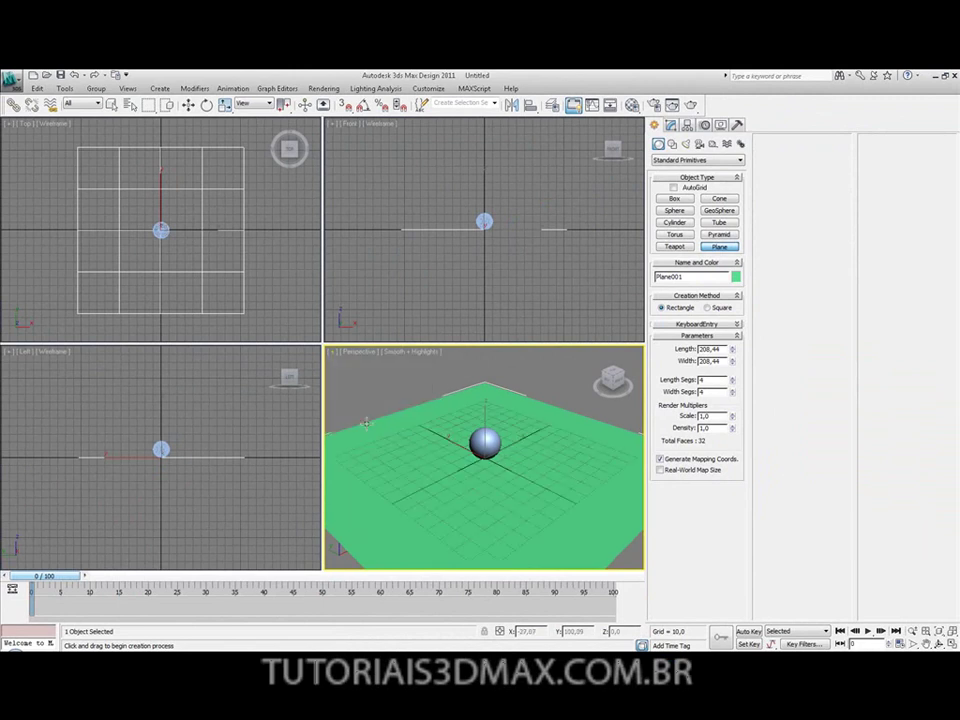
key("g")
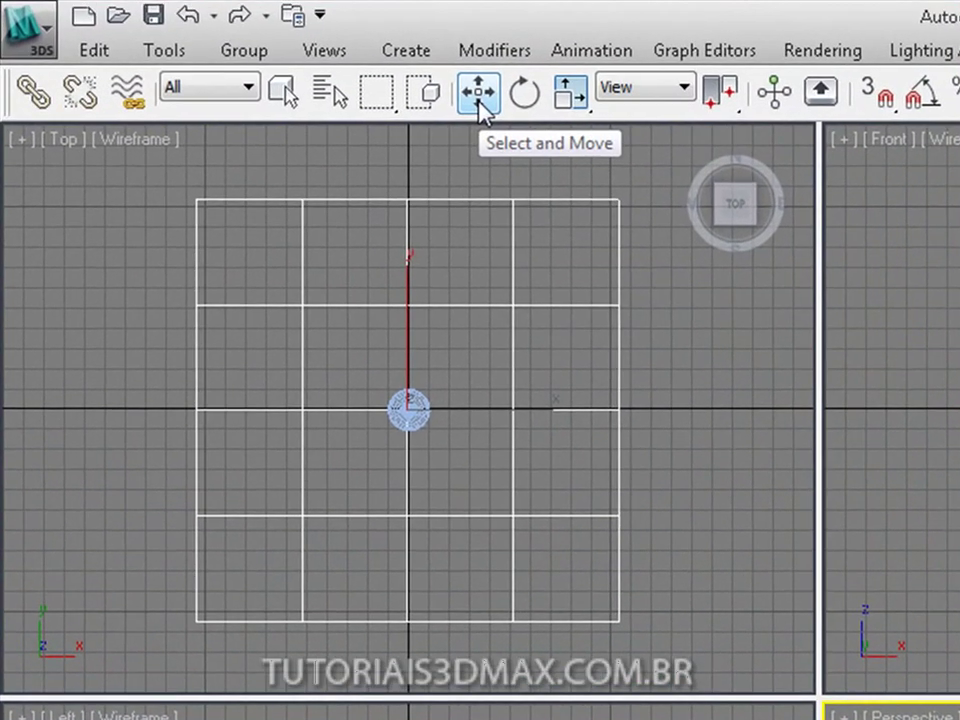
Move the sphere along the negative X axis in the Top view, close to the plane's edge at about X -89.39.
left_click(480, 104)
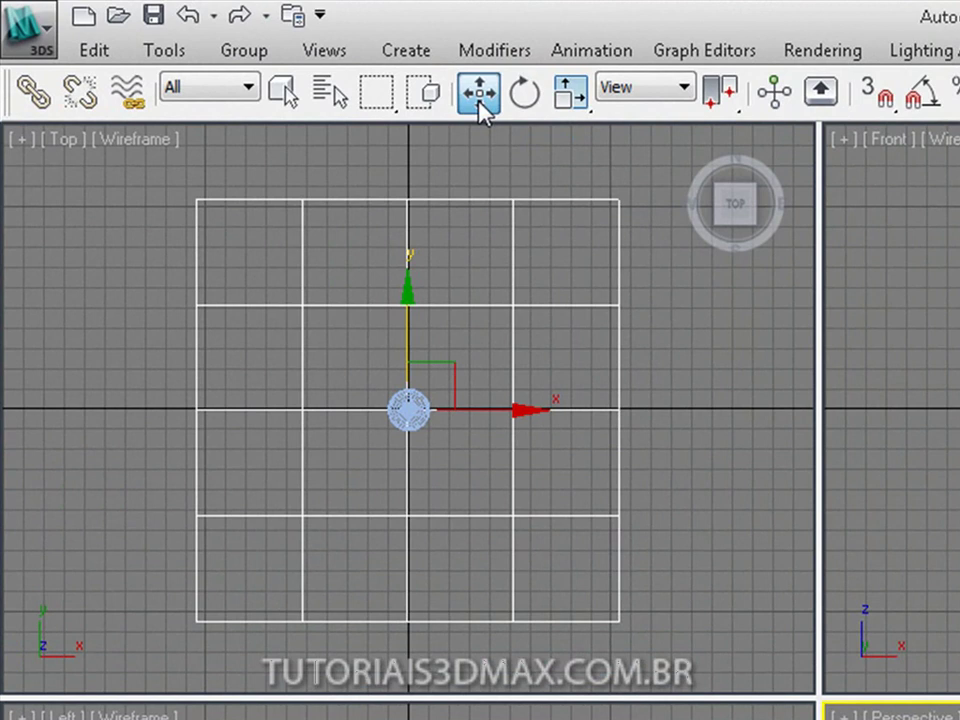
left_click(76, 298)
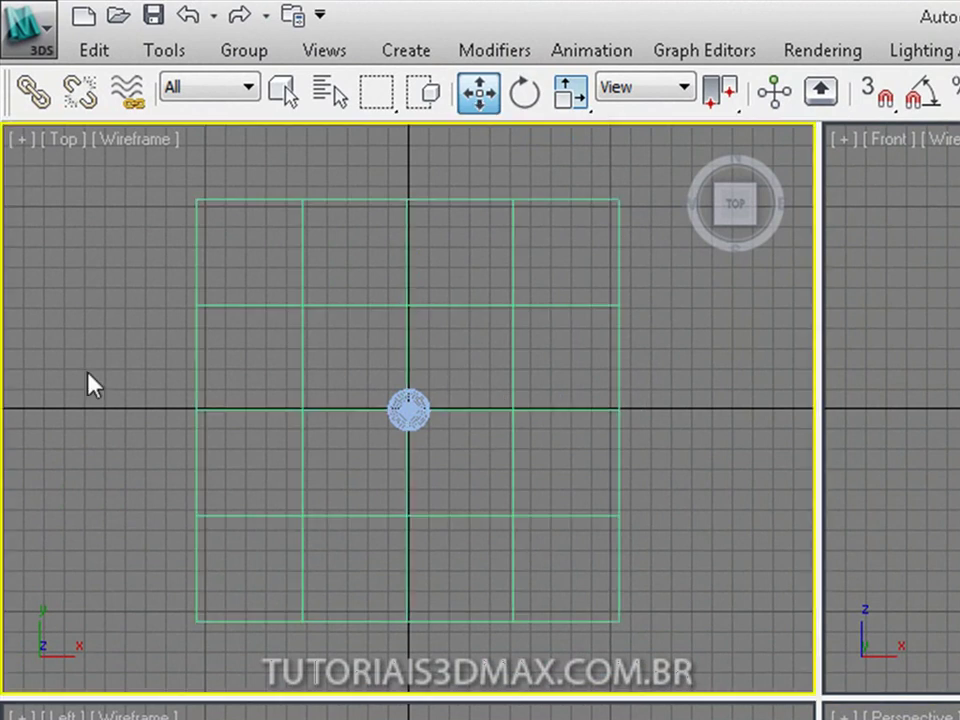
left_click(407, 408)
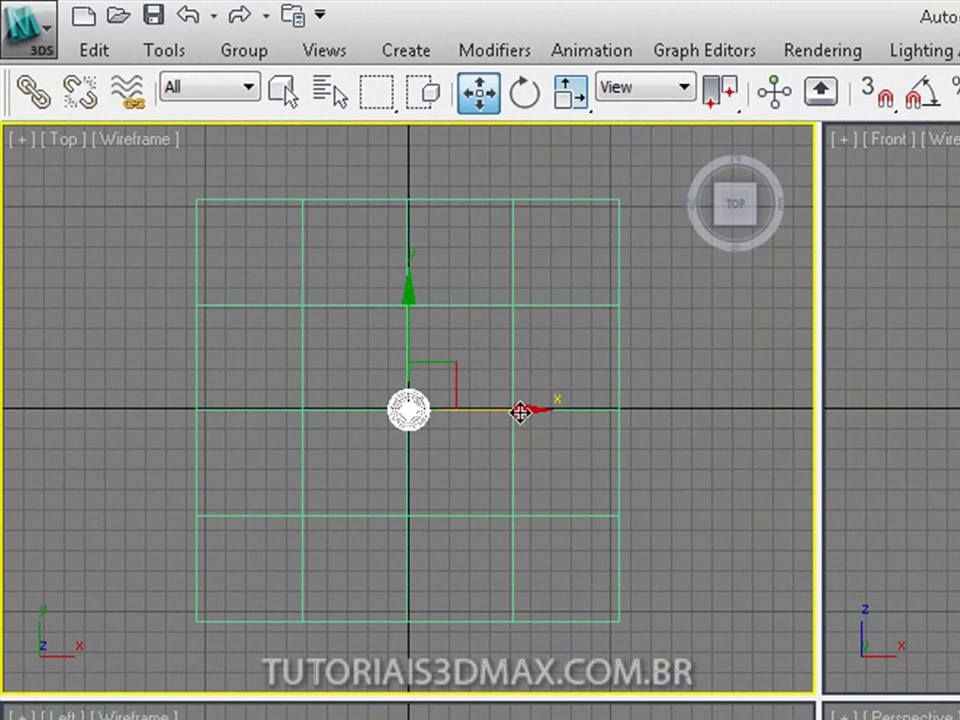
left_click_drag(524, 411, 342, 412)
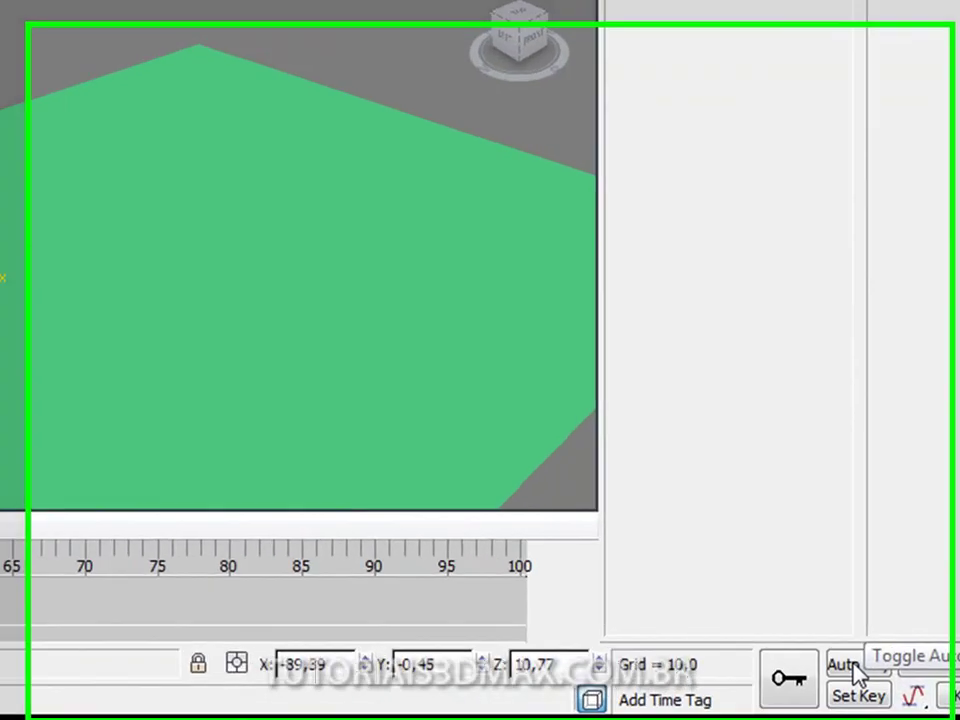
Toggle Auto Key recording on and off several times, leaving it switched on.
left_click(749, 636)
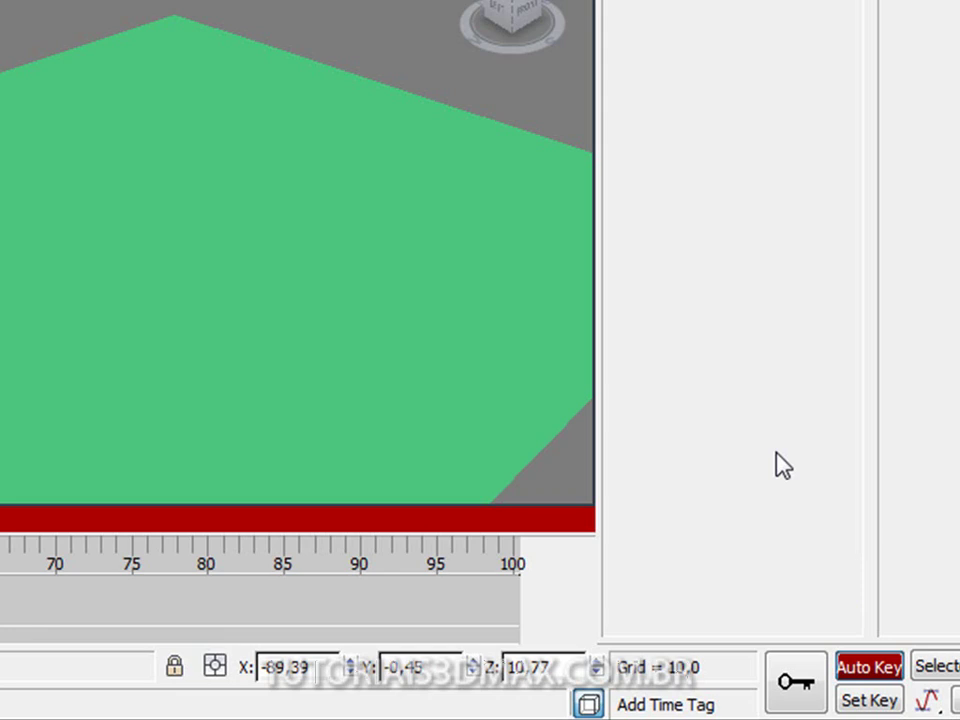
key("n")
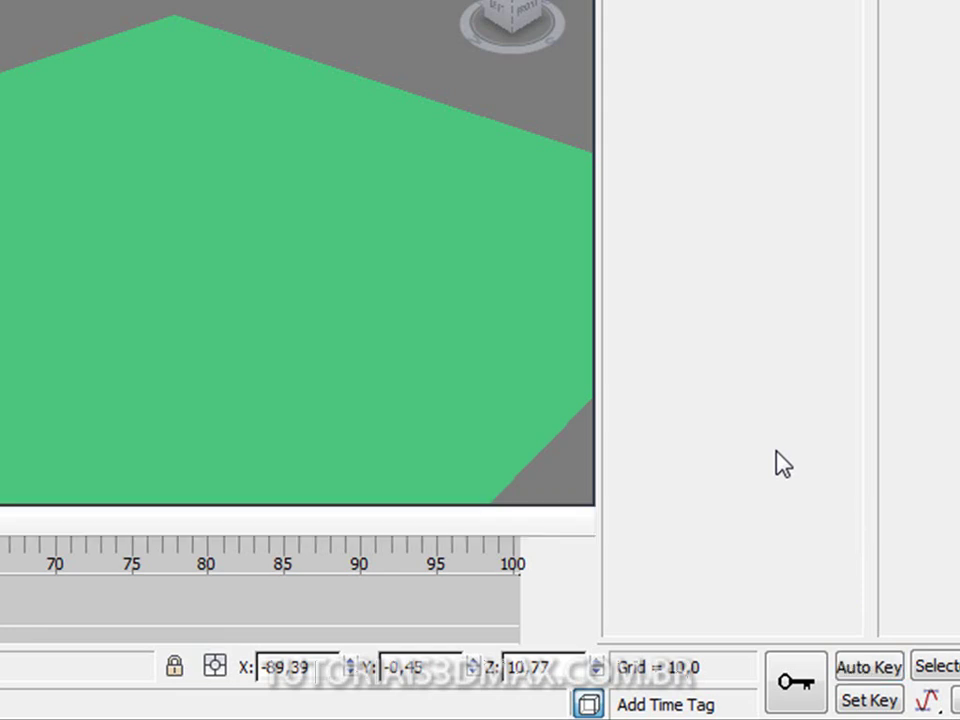
key("n")
key("n")
key("n")
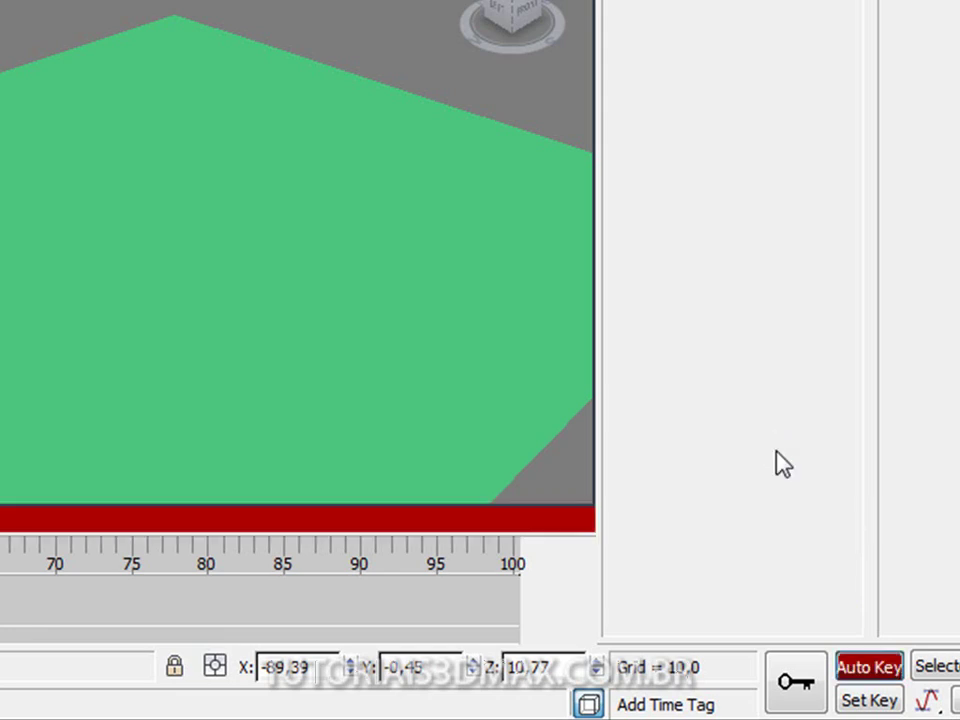
key("n")
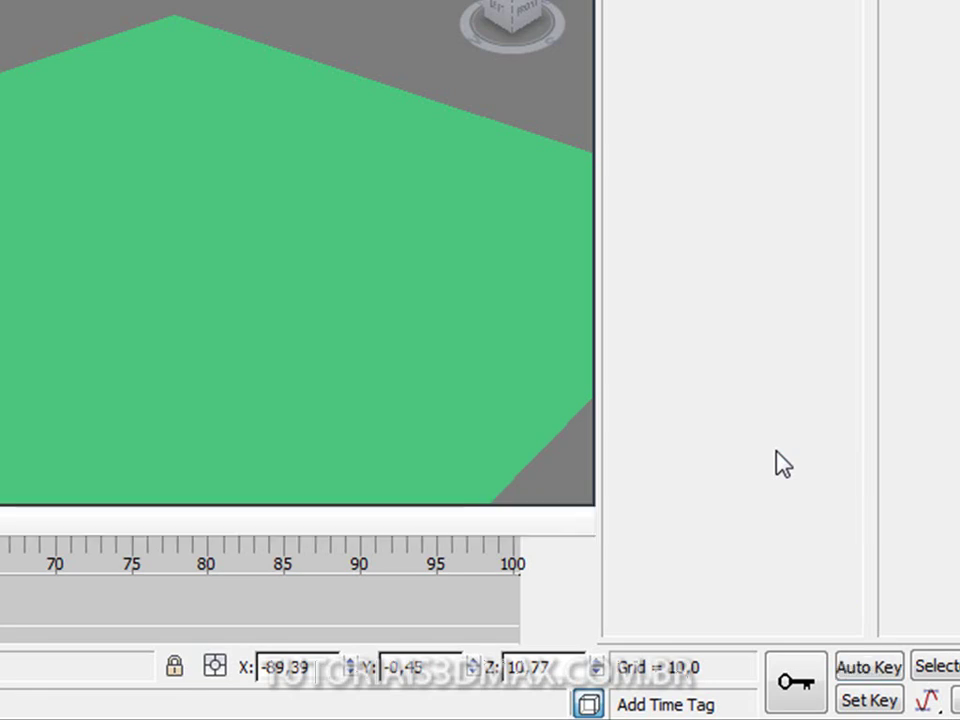
key("n")
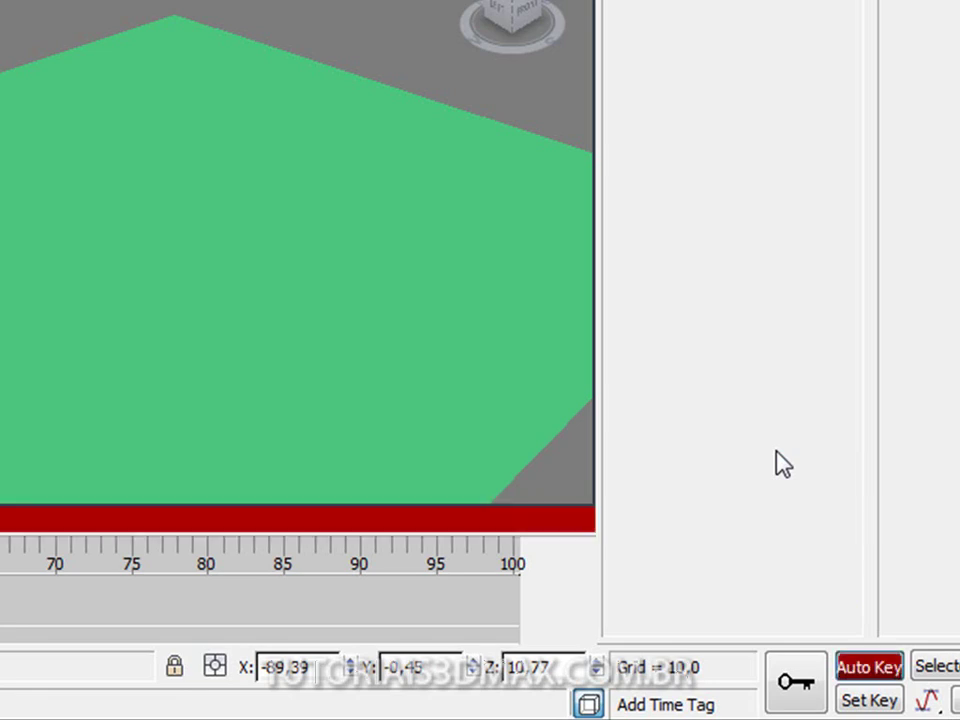
key("n")
key("n")
key("n")
key("n")
key("n")
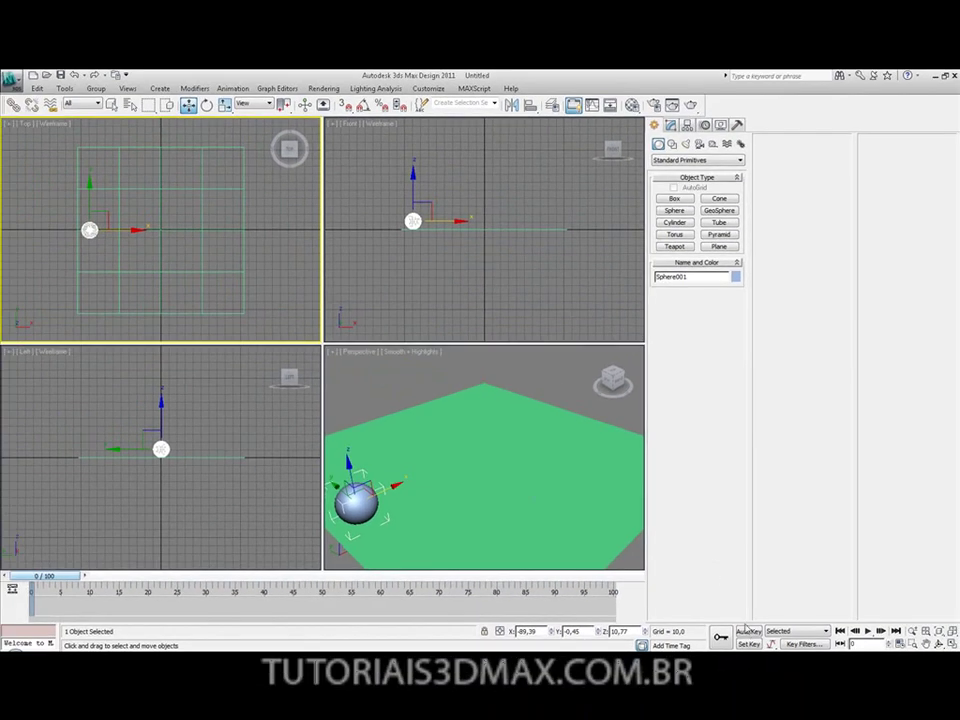
left_click(749, 631)
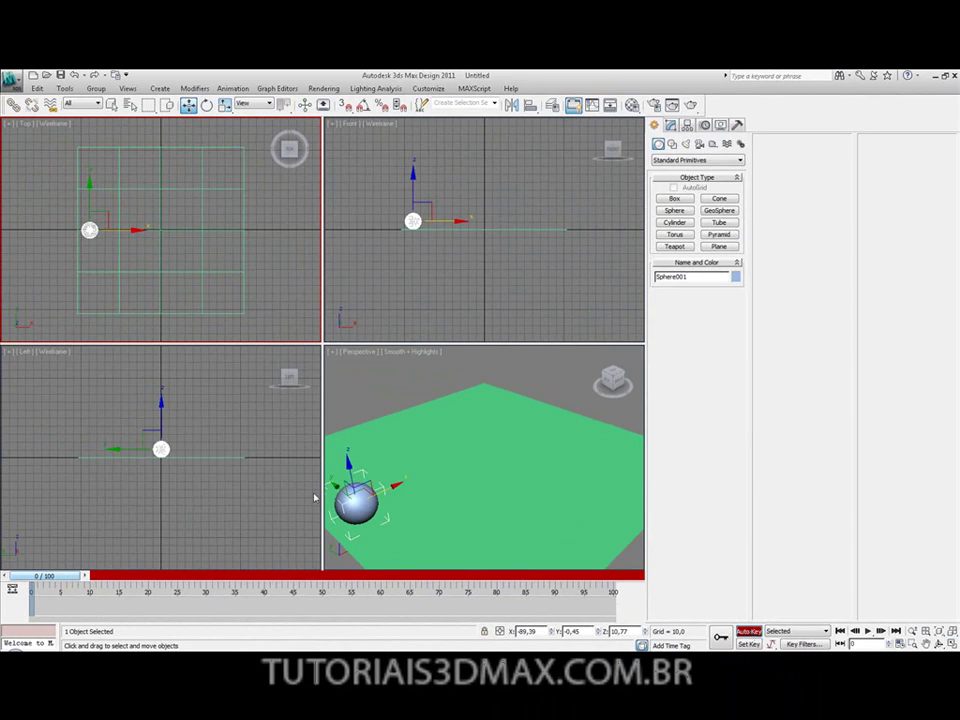
Set the sphere's starting key at frame 0 by nudging it along X to about -92.08 in the Top view.
left_click(396, 484)
right_click(160, 235)
left_click_drag(137, 230, 133, 231)
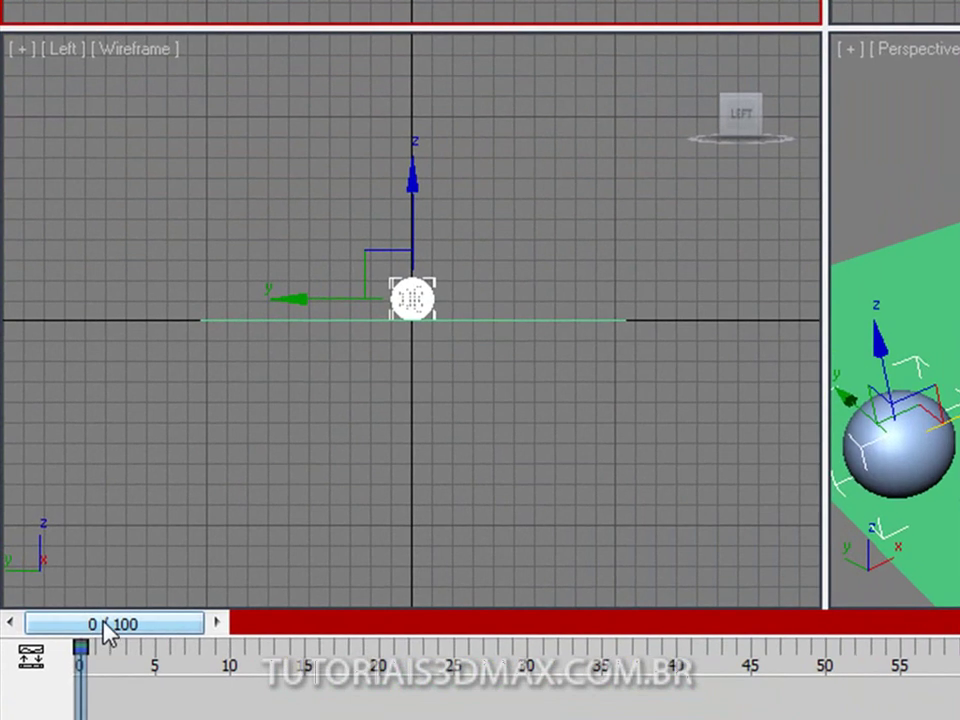
Go to frame 100 and move the sphere along the X axis to the plane's opposite edge to record its end key.
left_click_drag(40, 577, 63, 576)
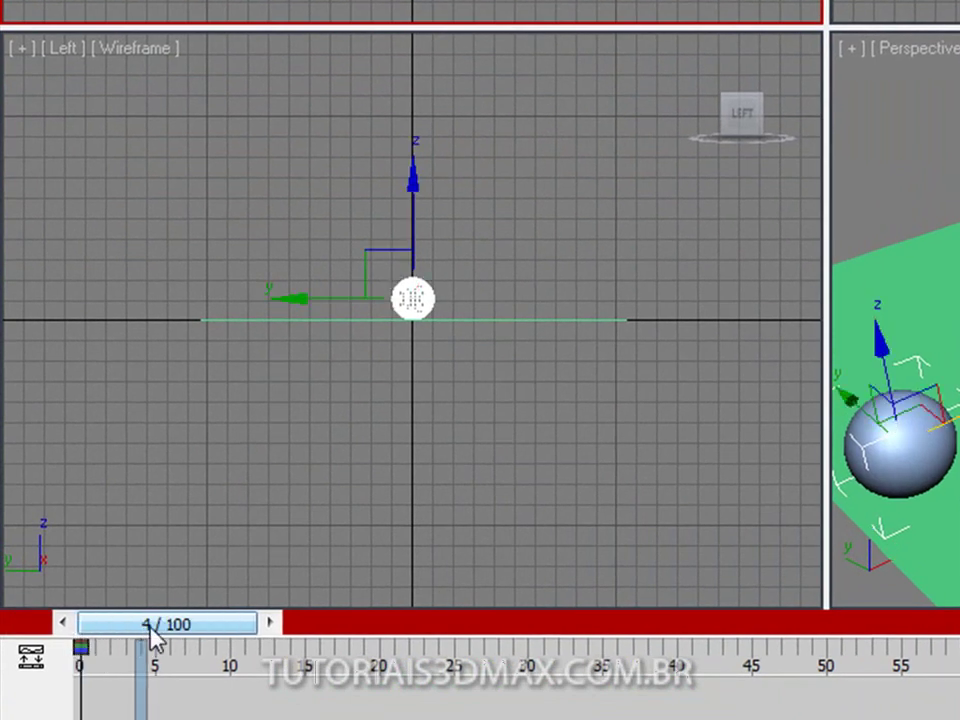
left_click_drag(161, 636, 88, 636)
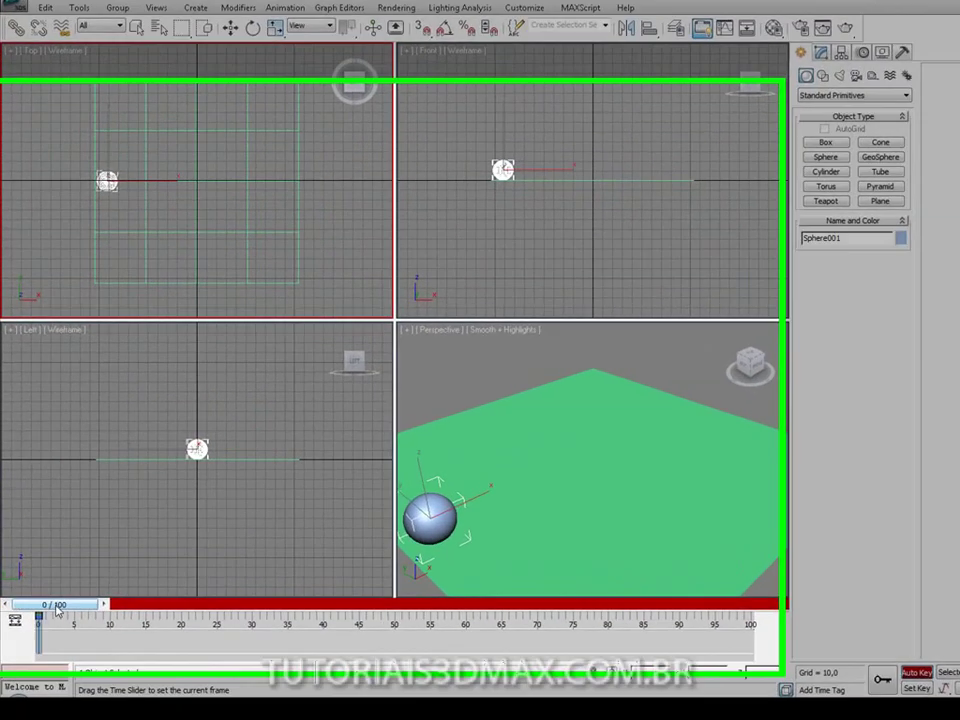
left_click_drag(44, 579, 79, 577)
left_click_drag(120, 643, 932, 676)
key("w")
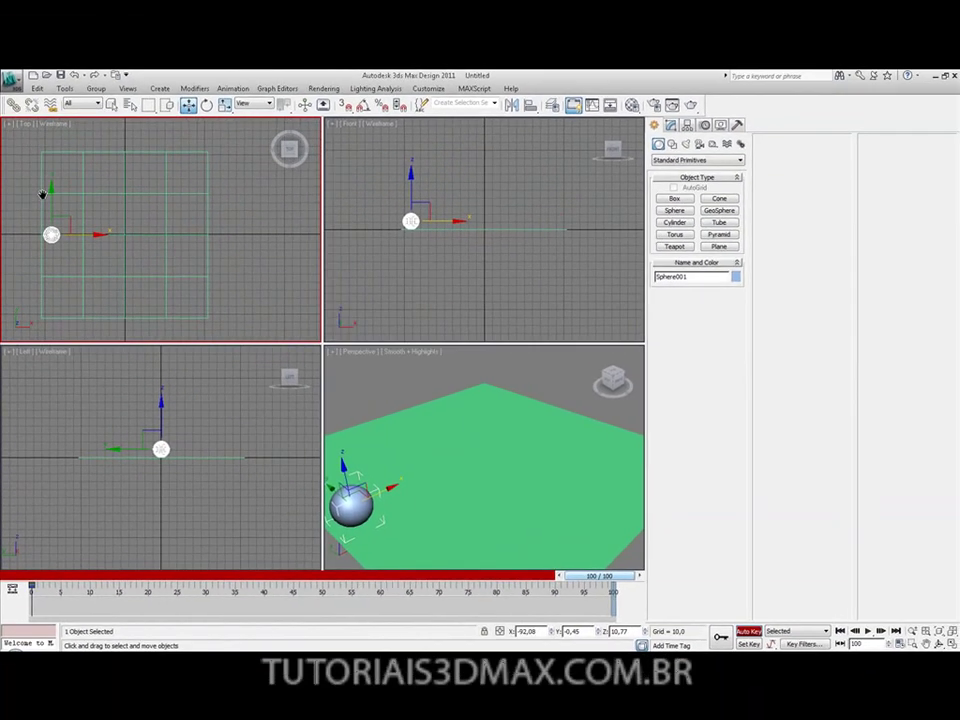
middle_click_drag(65, 60, 27, 53)
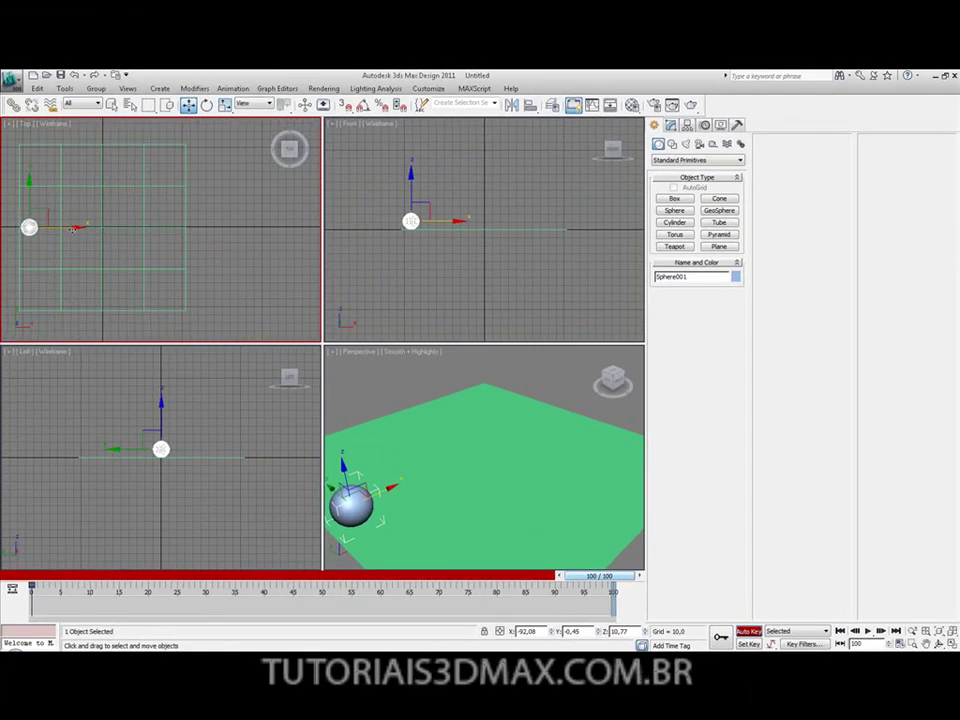
left_click_drag(74, 228, 220, 228)
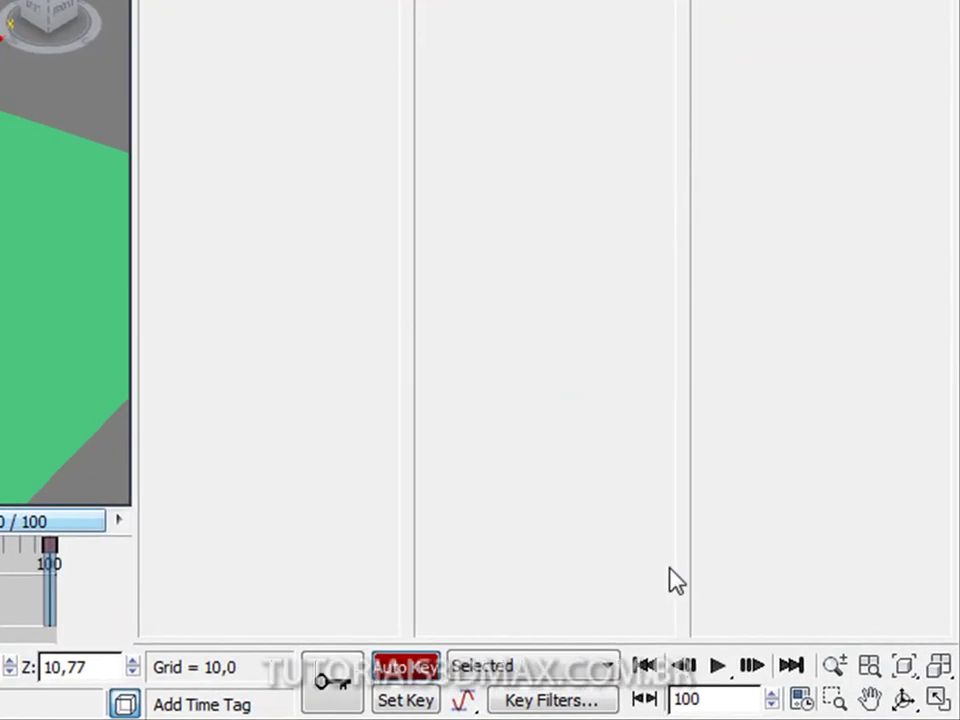
Play the animation to review the sphere's travel across the plane, and stop playback.
left_click(716, 666)
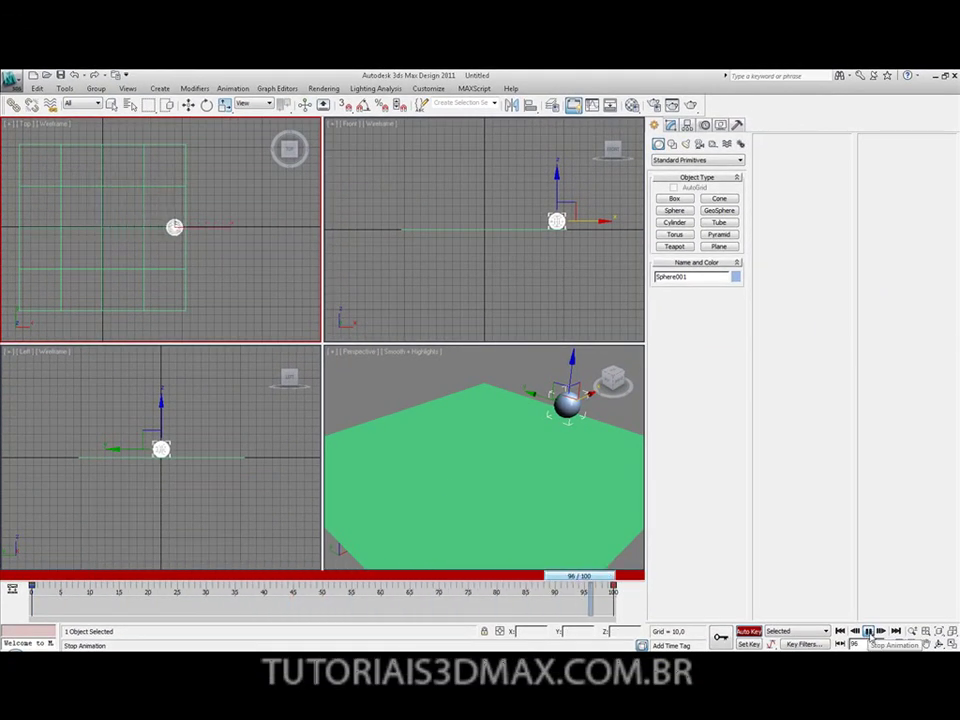
left_click(869, 631)
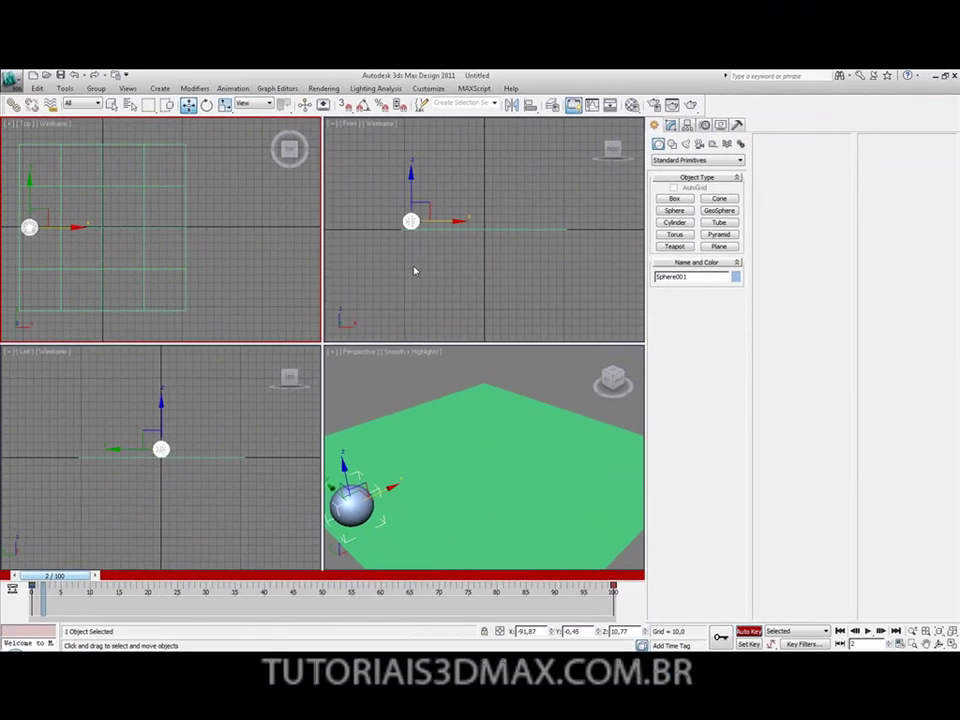
Play the sphere's animation in the Front view and stop playback.
right_click(428, 268)
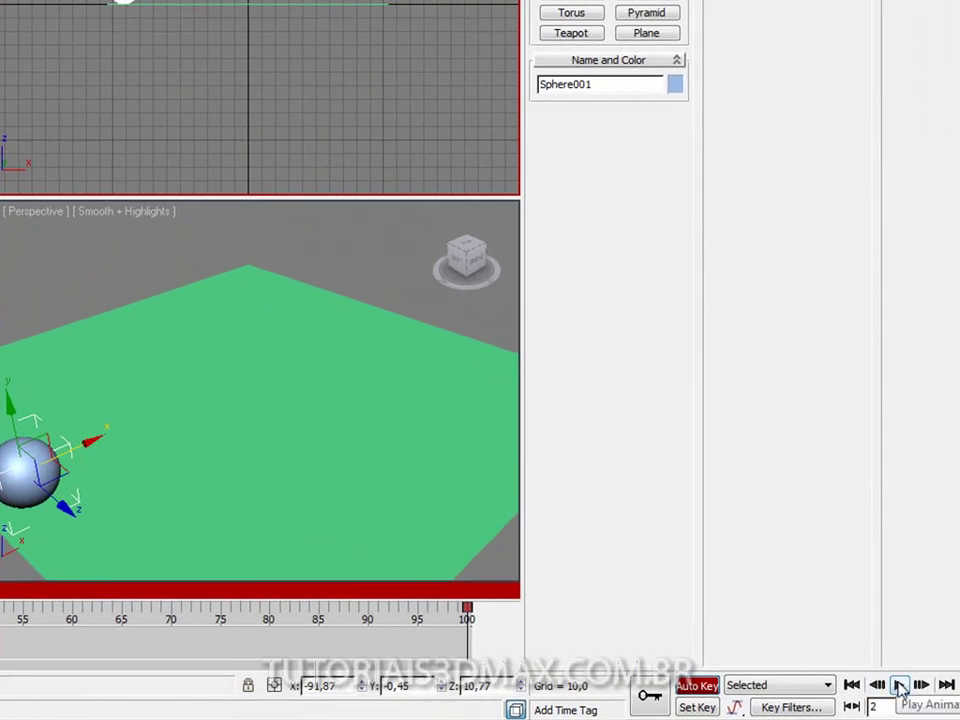
left_click(900, 686)
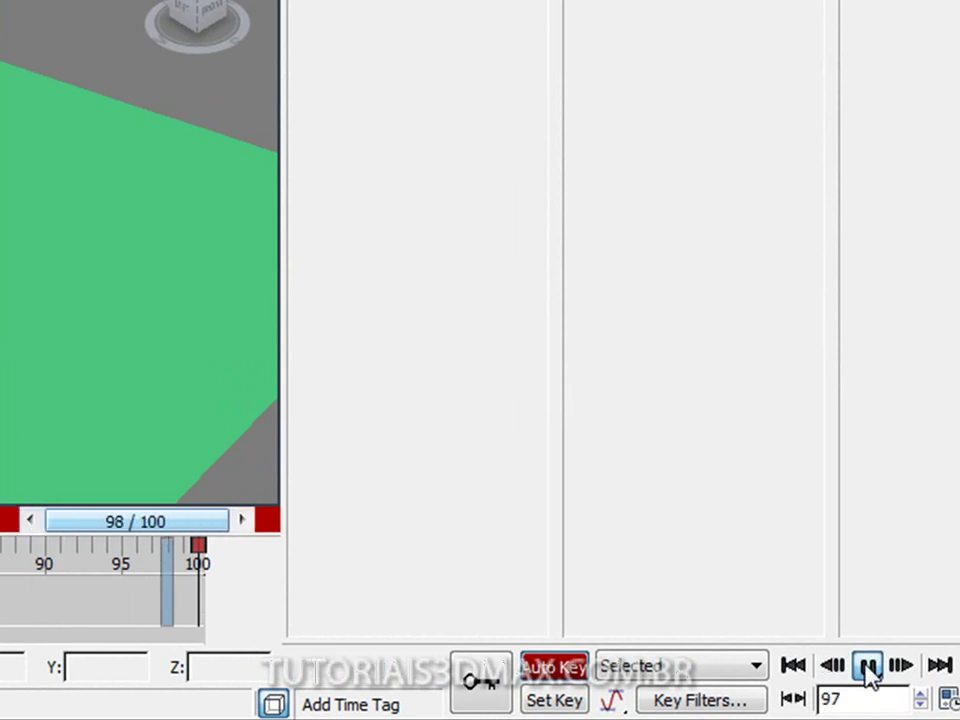
left_click(869, 668)
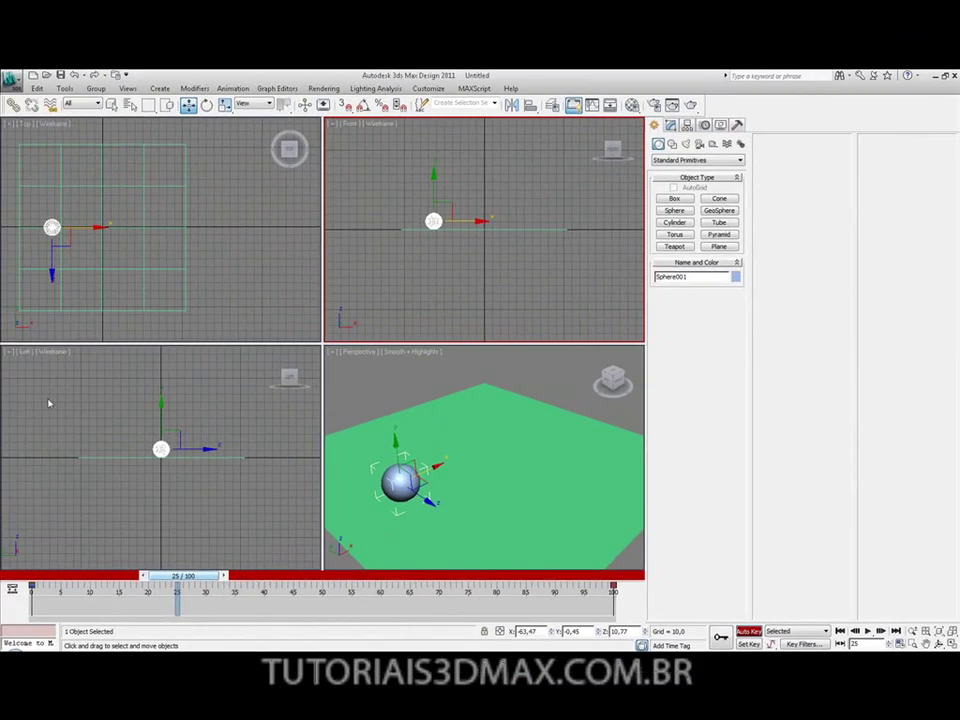
Play the sphere's animation in the Left view and stop playback.
right_click(47, 404)
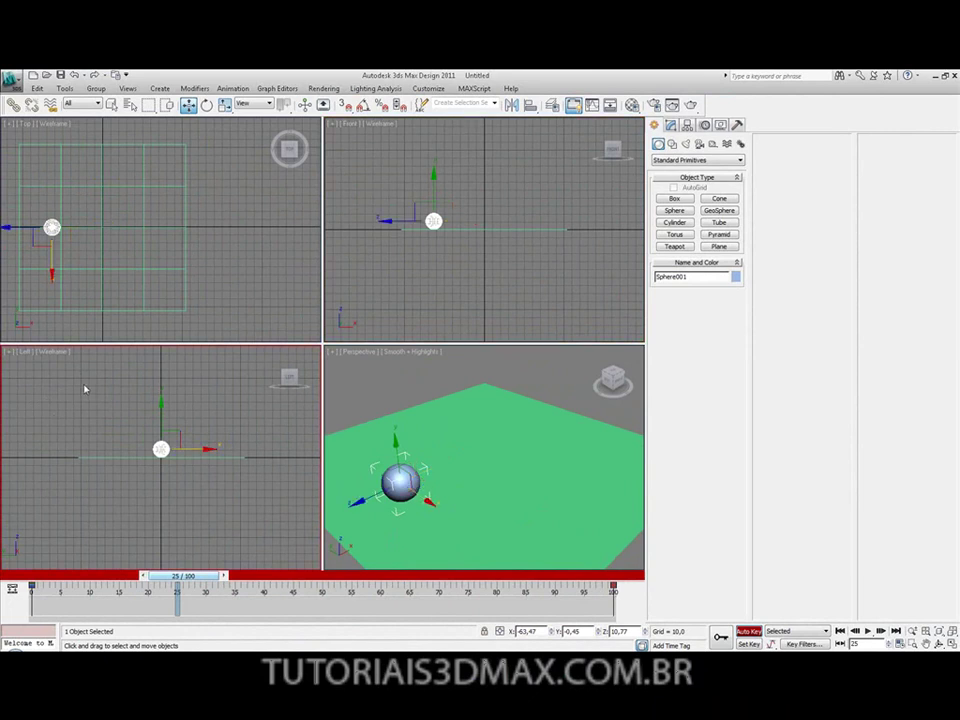
left_click(870, 632)
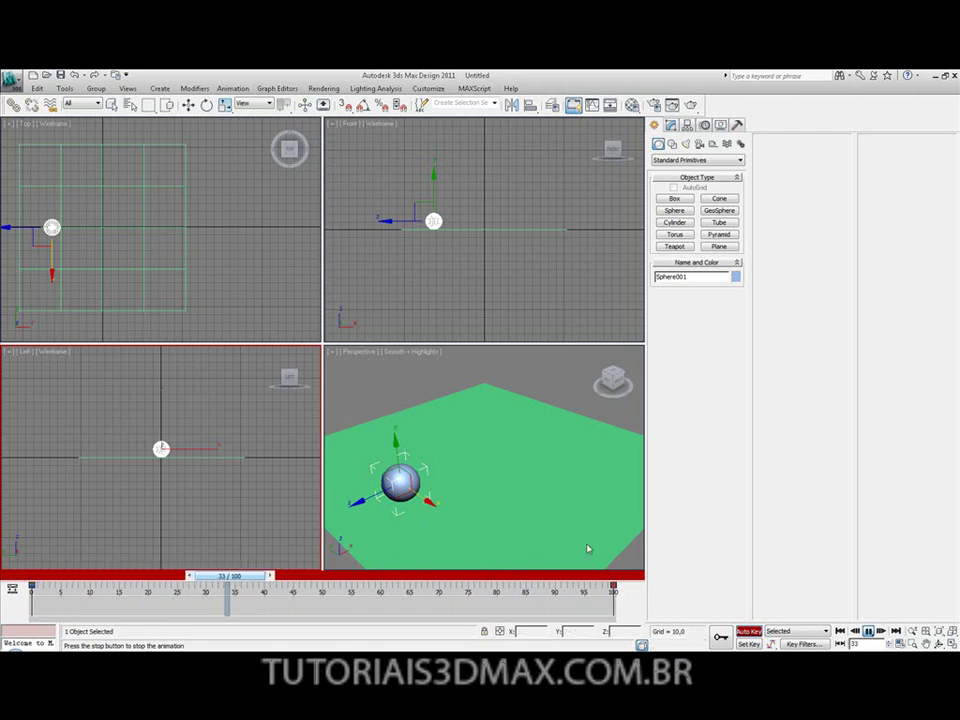
key("slash")
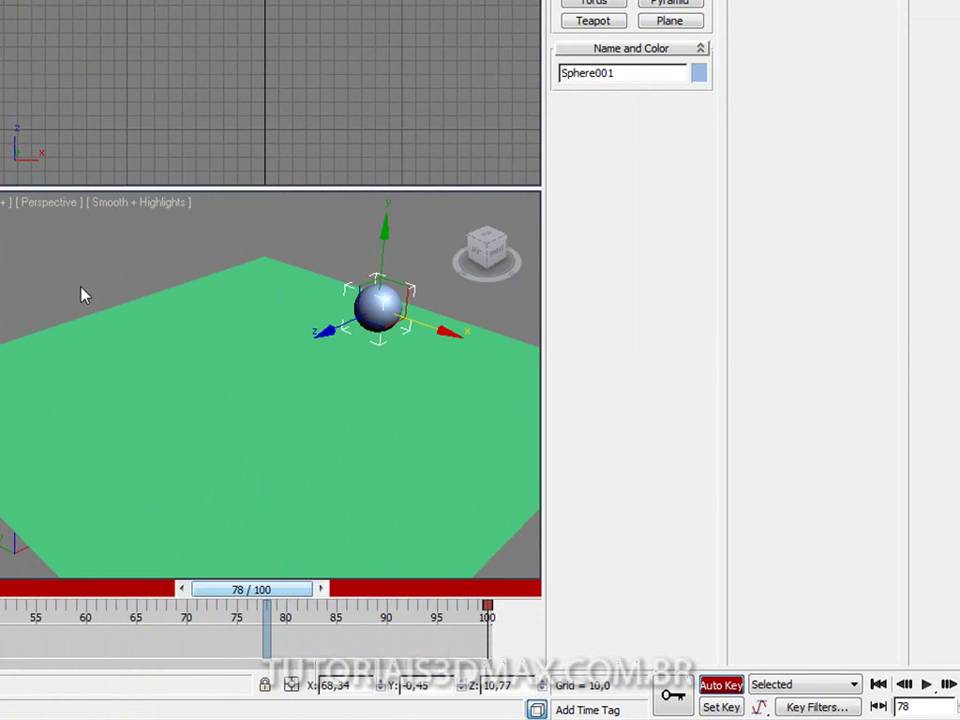
Replay the sphere's animation in the Perspective view, stop it, and scrub the timeline to frame 45.
right_click(83, 295)
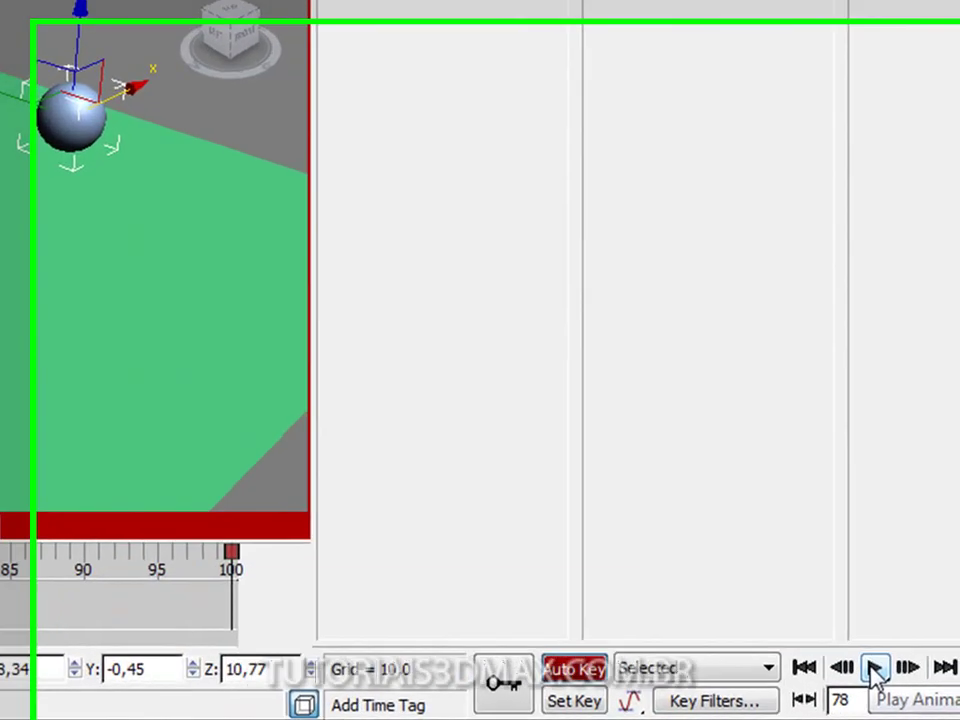
left_click(875, 670)
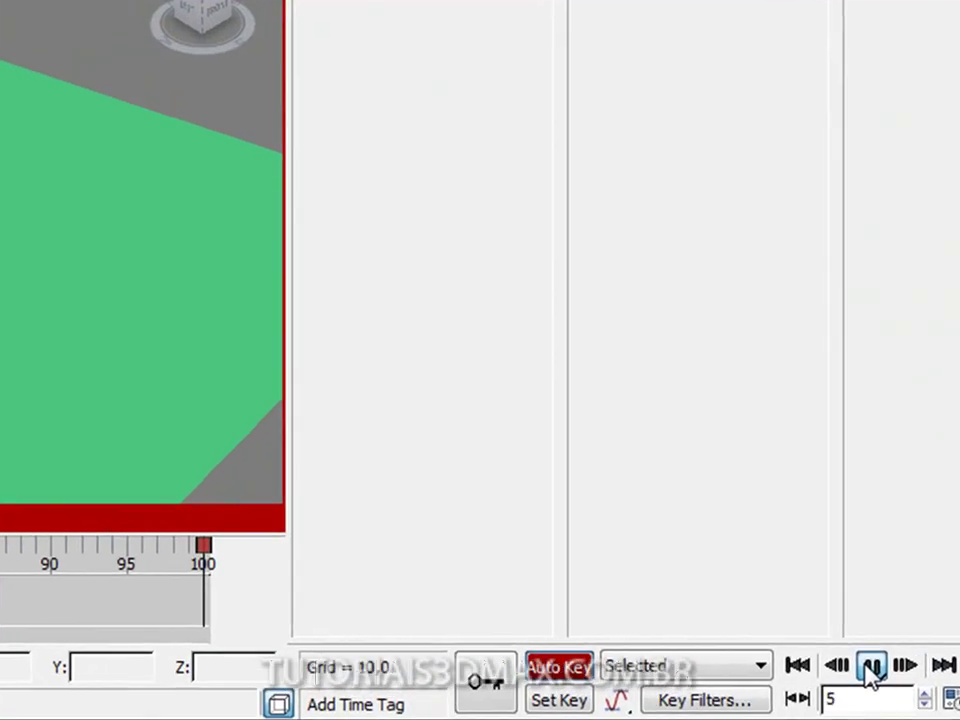
left_click(870, 668)
left_click(870, 668)
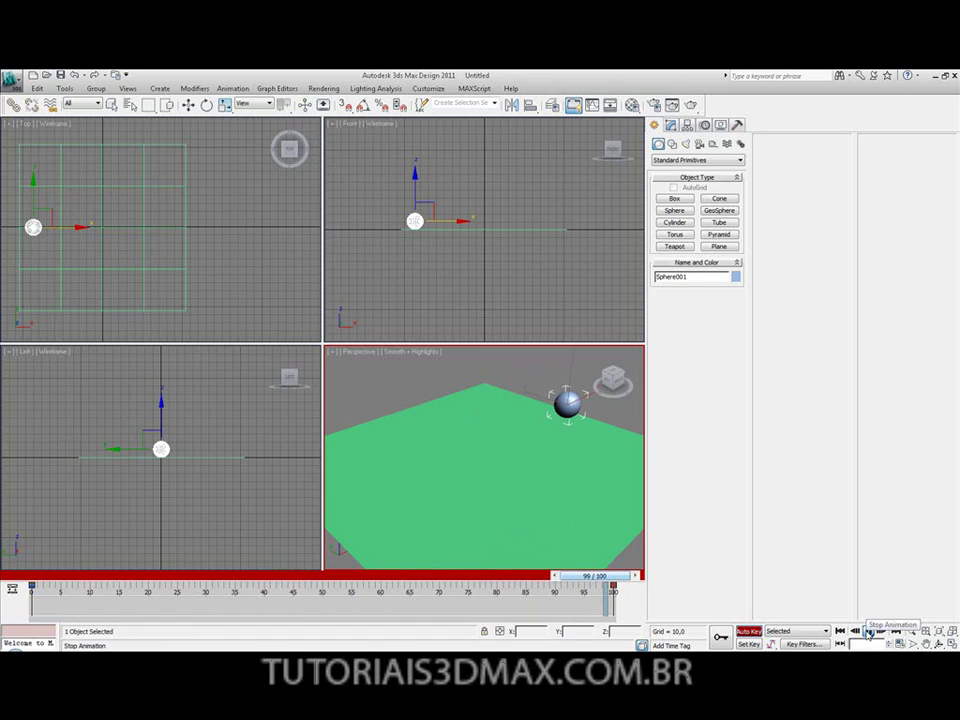
left_click(869, 632)
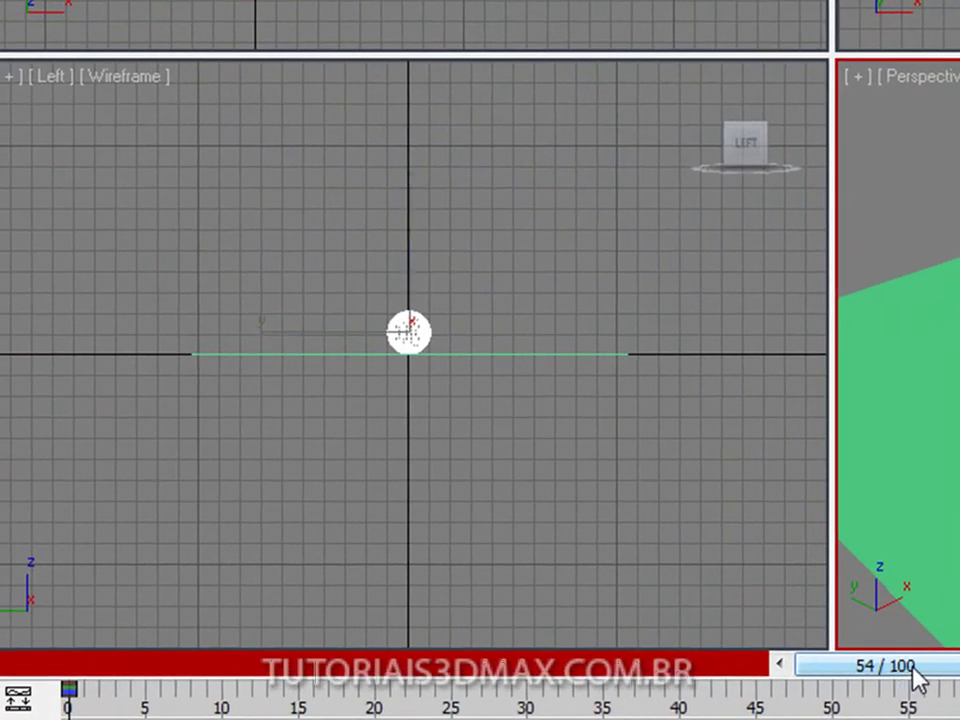
left_click_drag(918, 681, 443, 641)
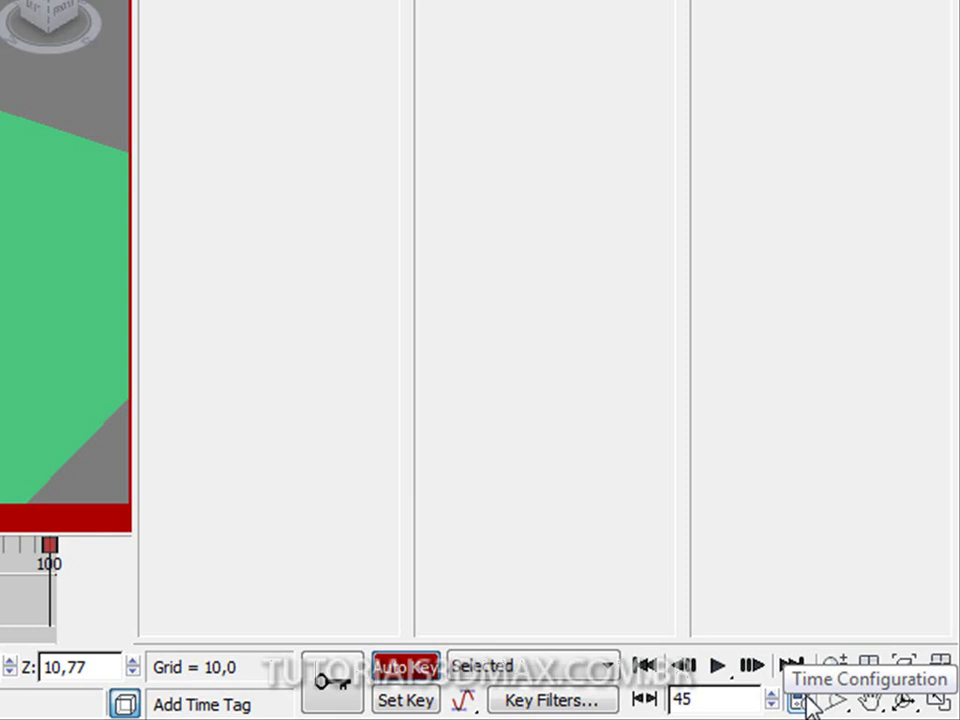
Turn off Auto Key recording and open the Time Configuration settings, moving the dialog up over the Front view.
left_click(800, 700)
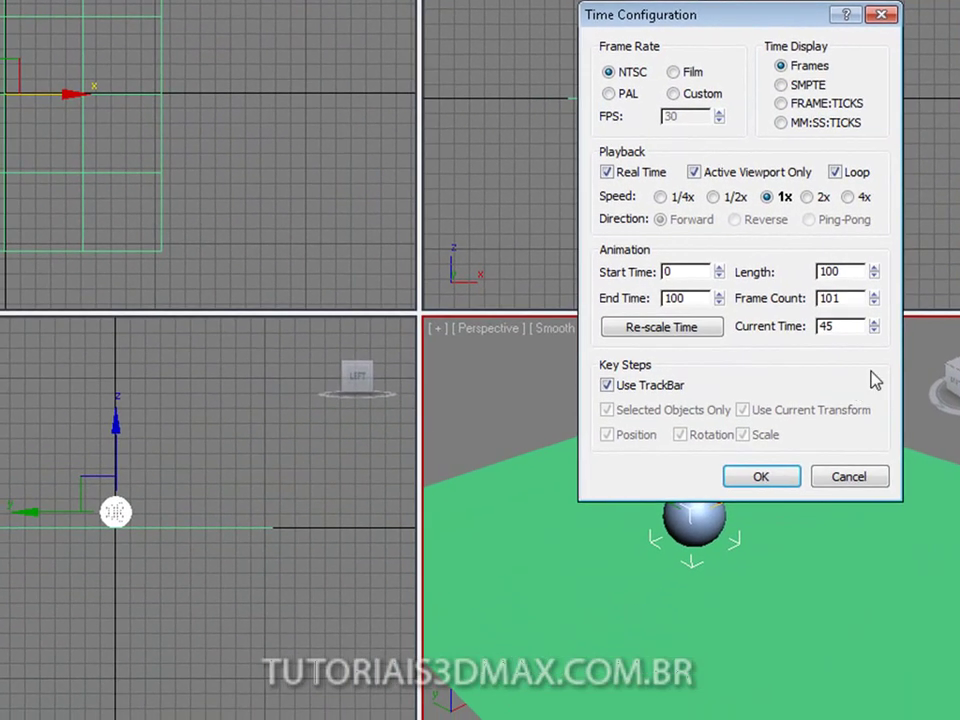
left_click(855, 478)
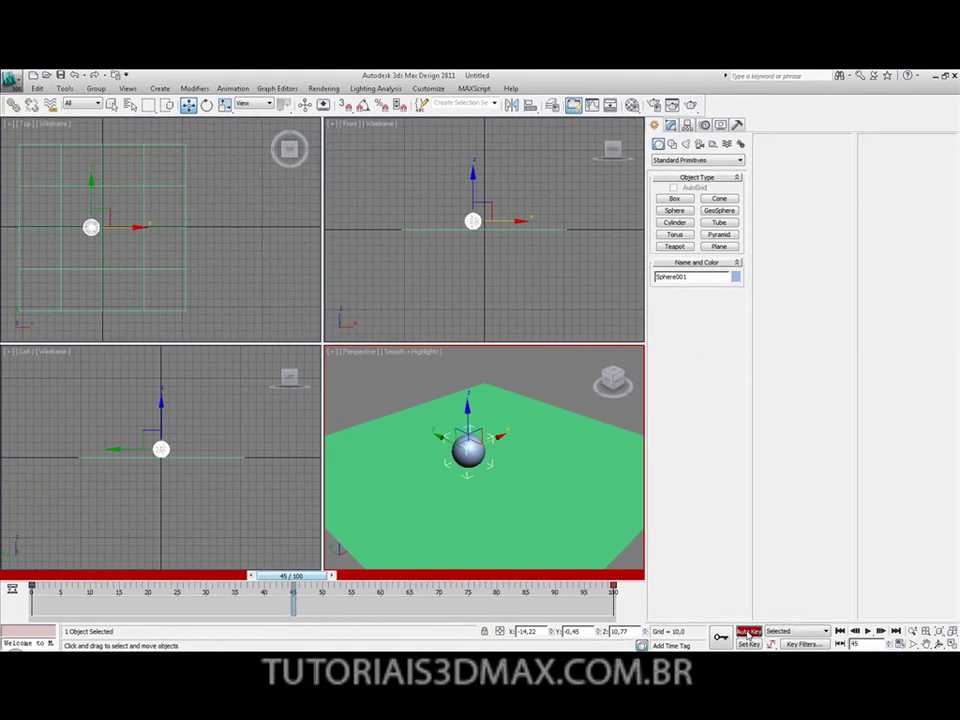
left_click(748, 632)
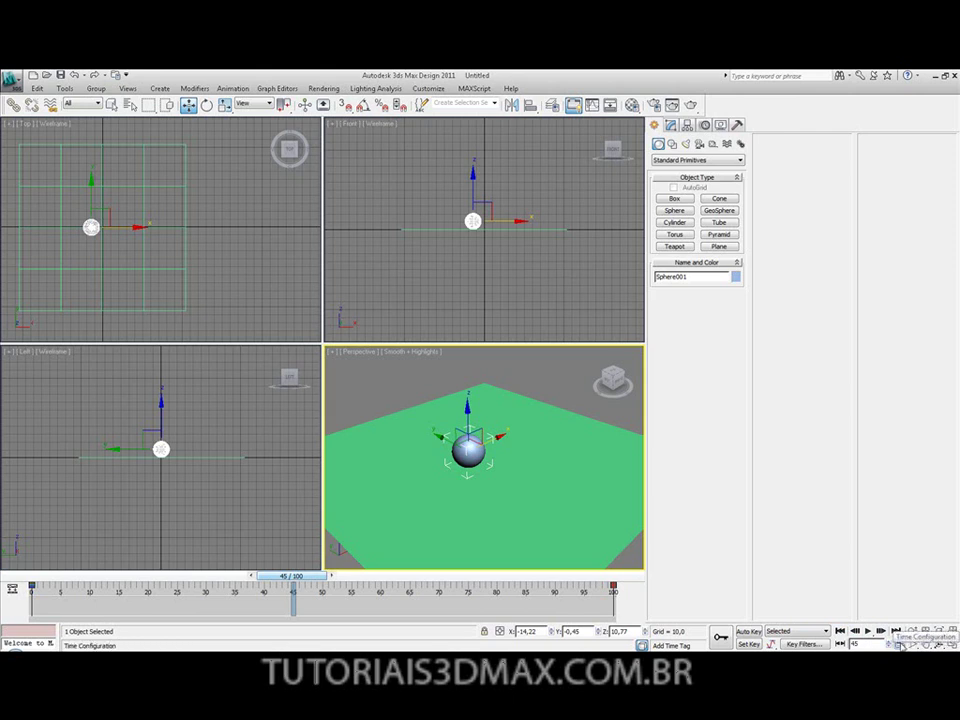
left_click(899, 645)
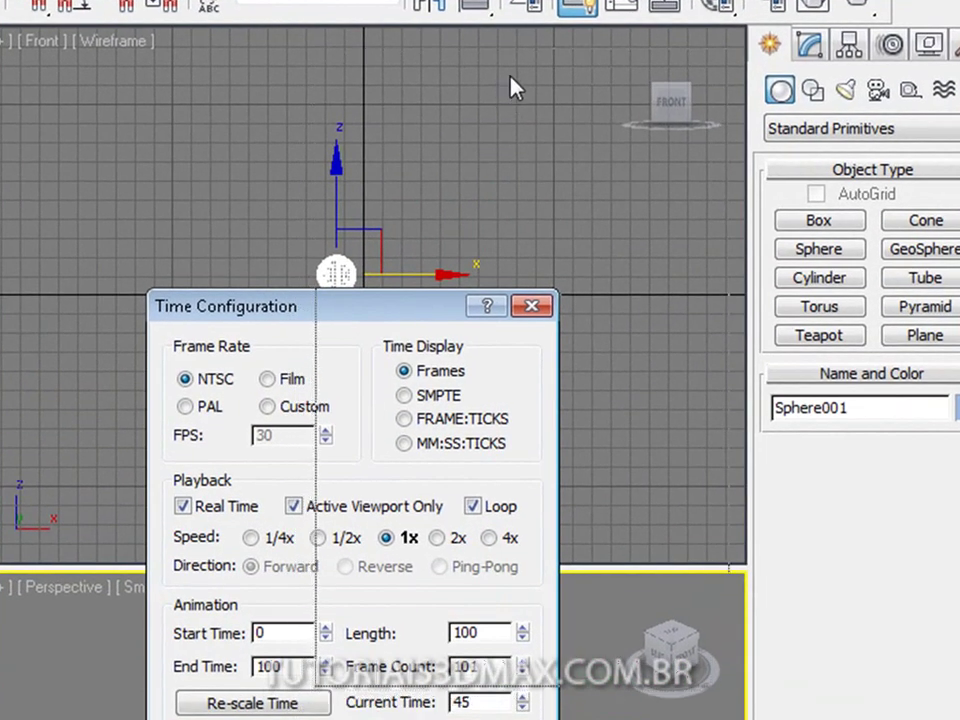
left_click_drag(512, 90, 512, 88)
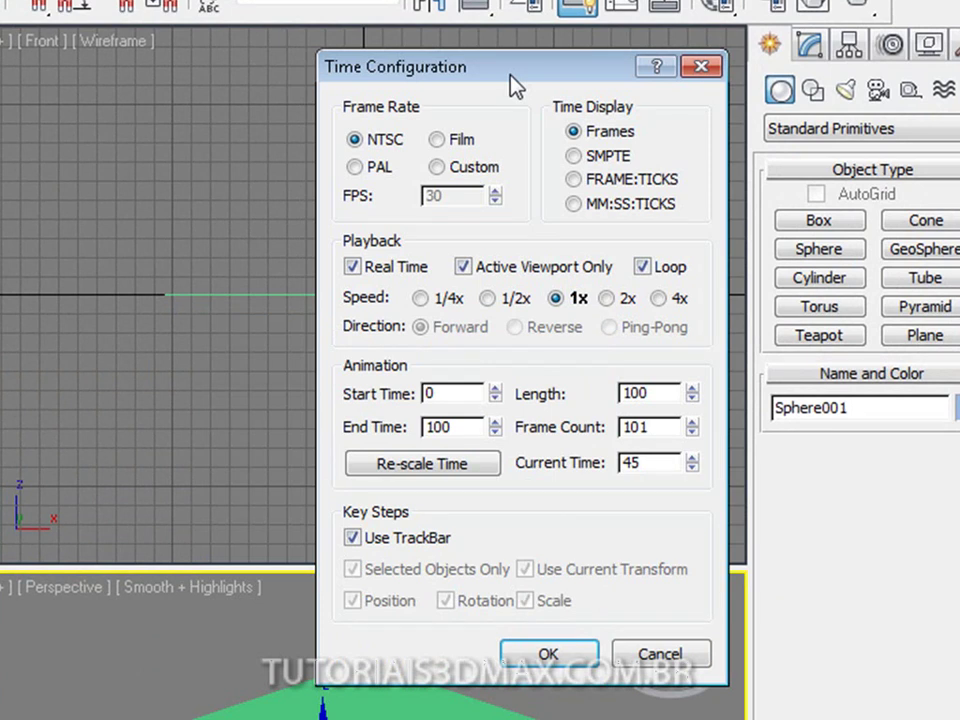
Switch the frame rate repeatedly between PAL and NTSC, then to Film, to compare the resulting animation lengths.
left_click(386, 176)
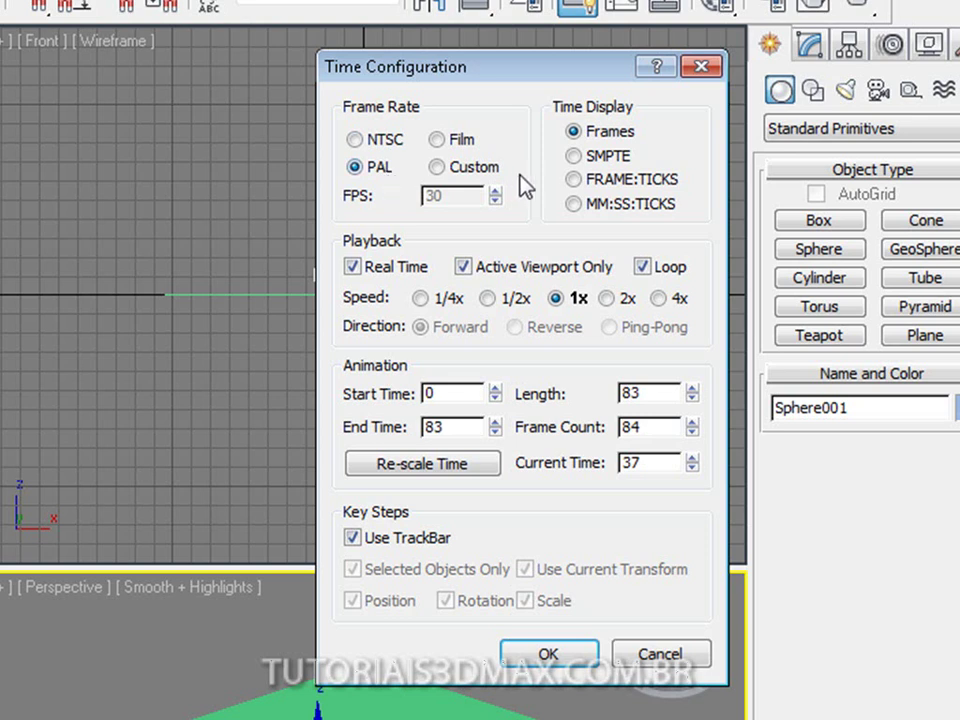
left_click(358, 140)
left_click(380, 172)
left_click(385, 141)
left_click(380, 168)
left_click(390, 142)
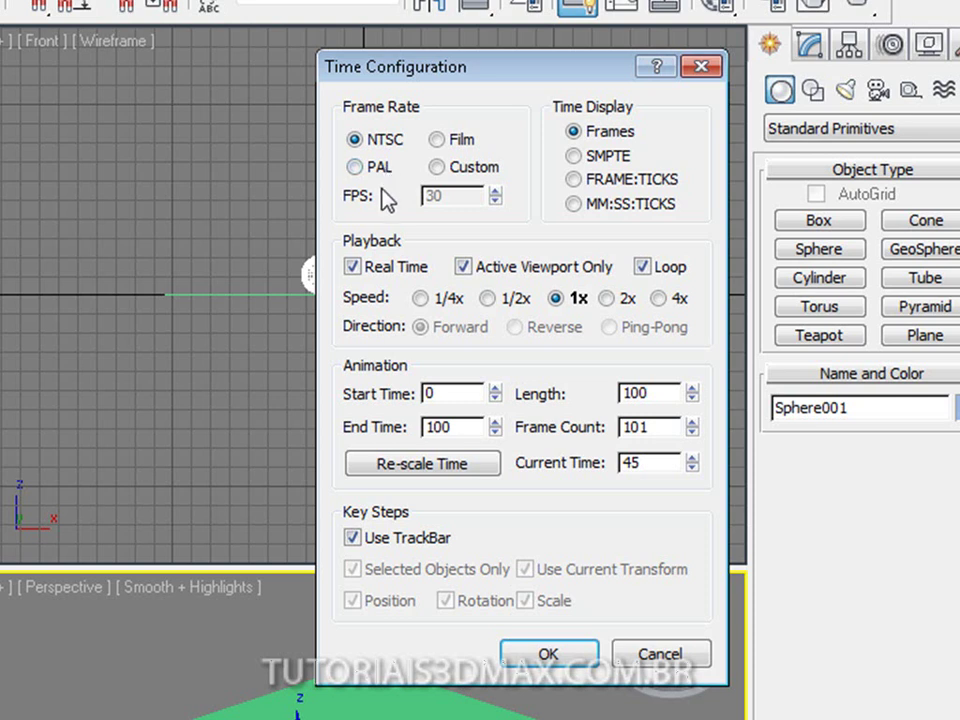
left_click(385, 180)
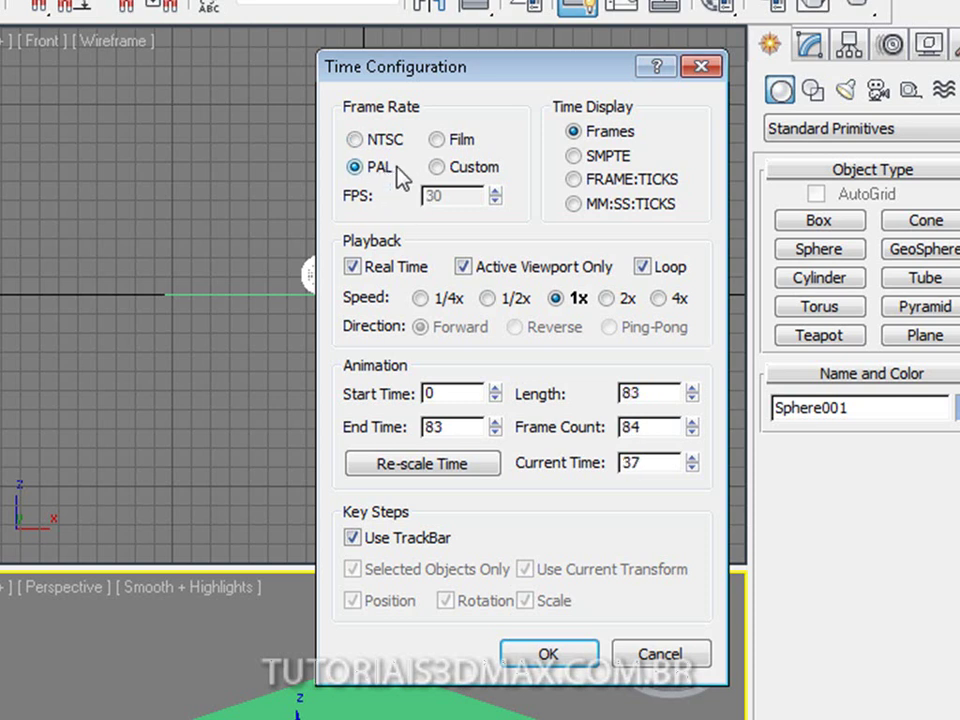
left_click(438, 141)
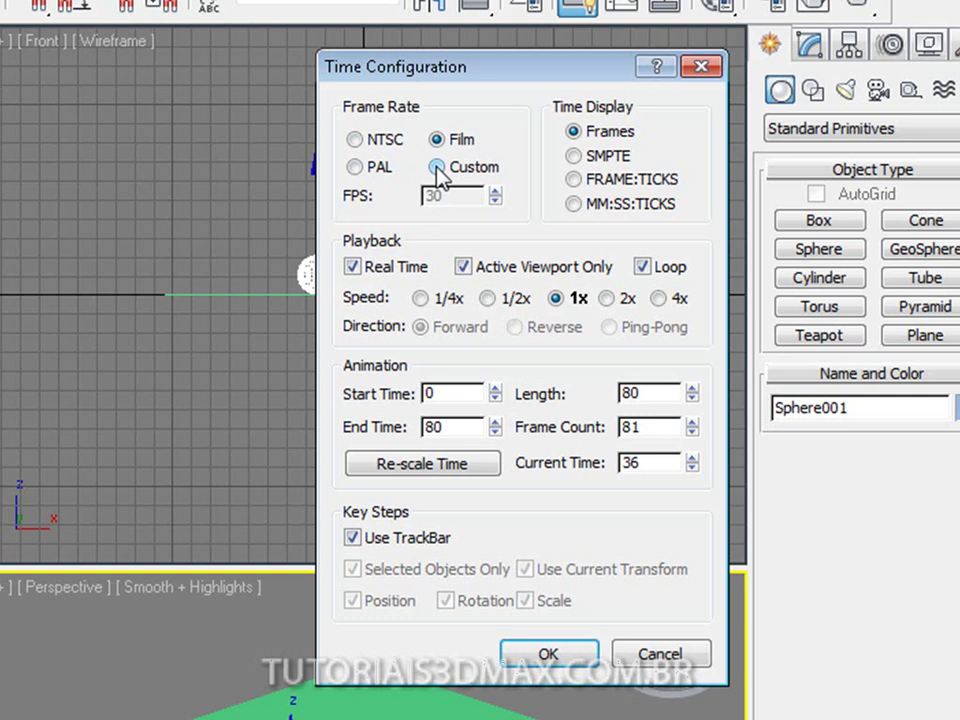
Set a custom frame rate of 1 FPS.
left_click(437, 168)
left_click_drag(445, 196, 377, 193)
type("1")
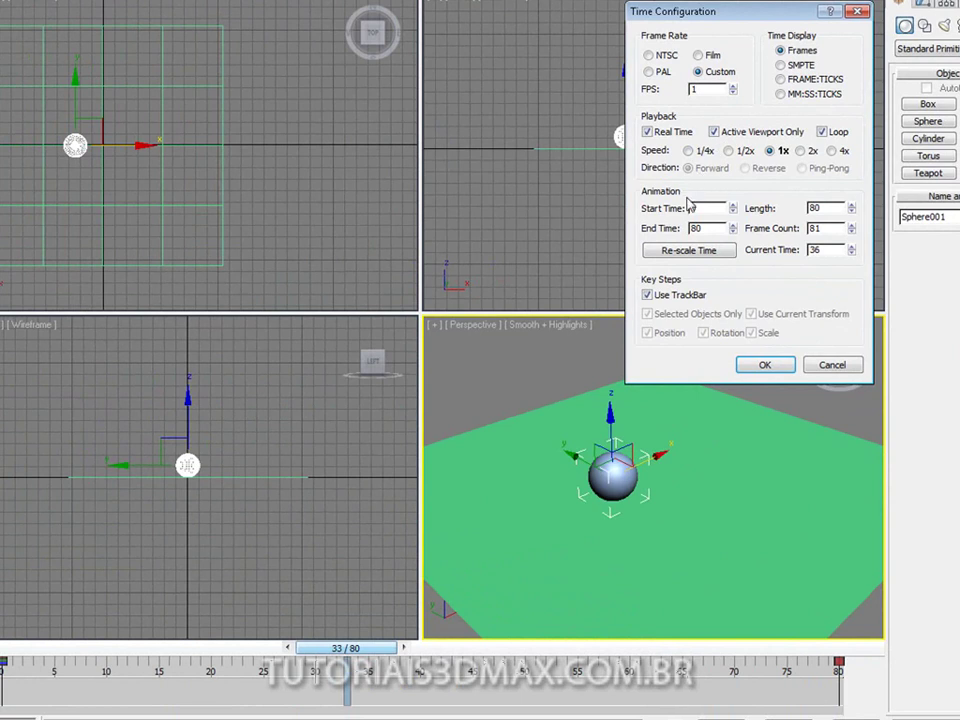
Shorten the animation by setting its end time to 3.
double_click(703, 228)
type("3")
left_click(705, 208)
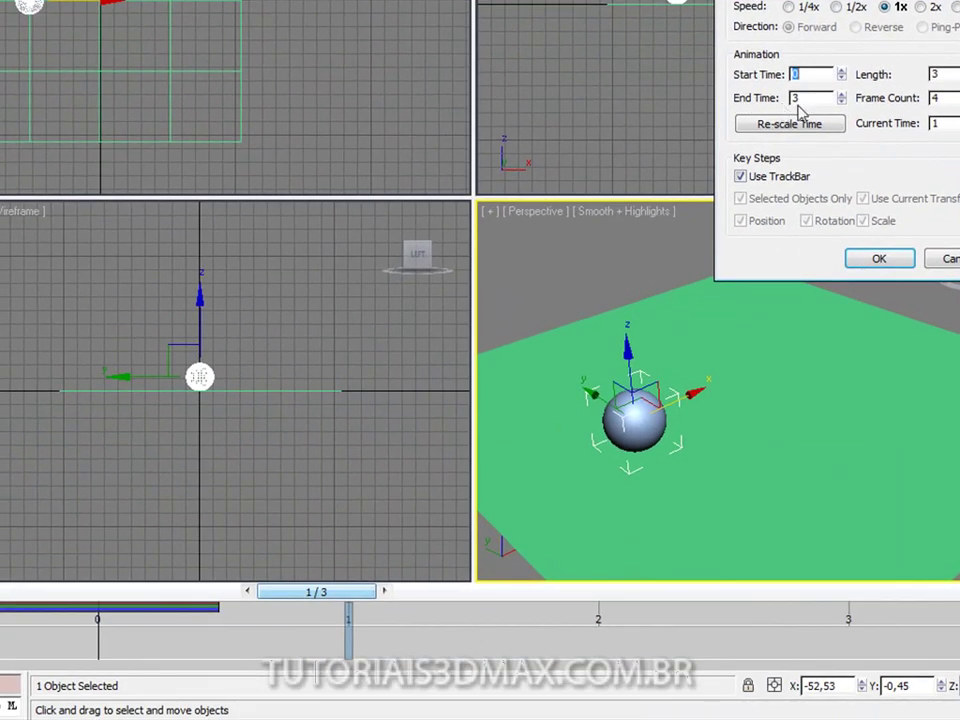
Set the animation's end time to 100.
key("Tab")
type("100")
left_click(821, 74)
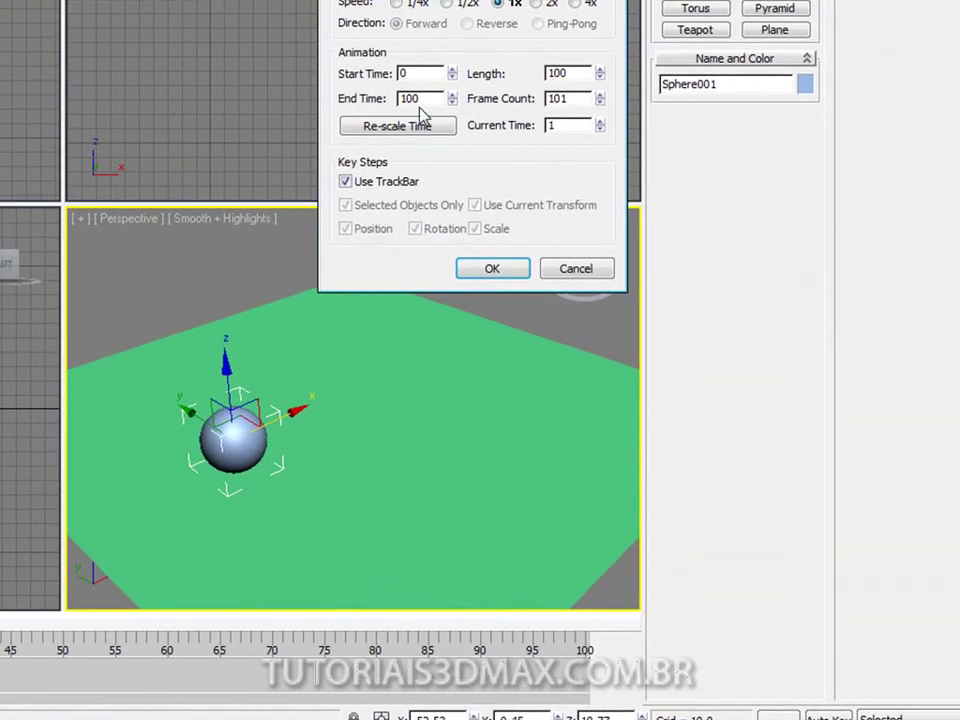
Extend the animation's end time to 1000 and apply the time configuration.
left_click(427, 100)
type("0")
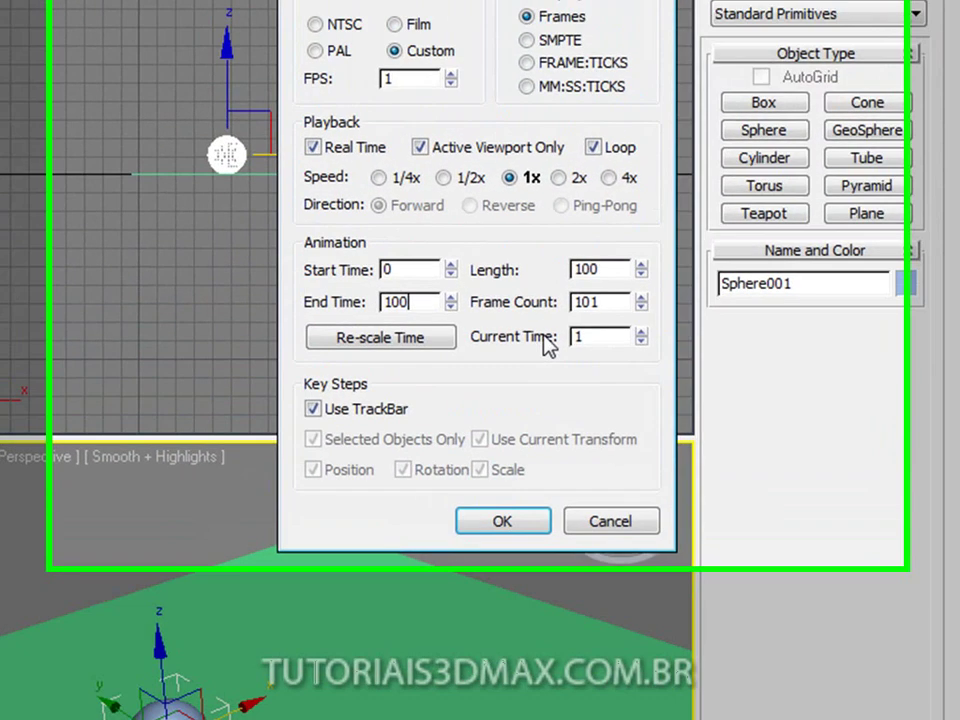
left_click(413, 388)
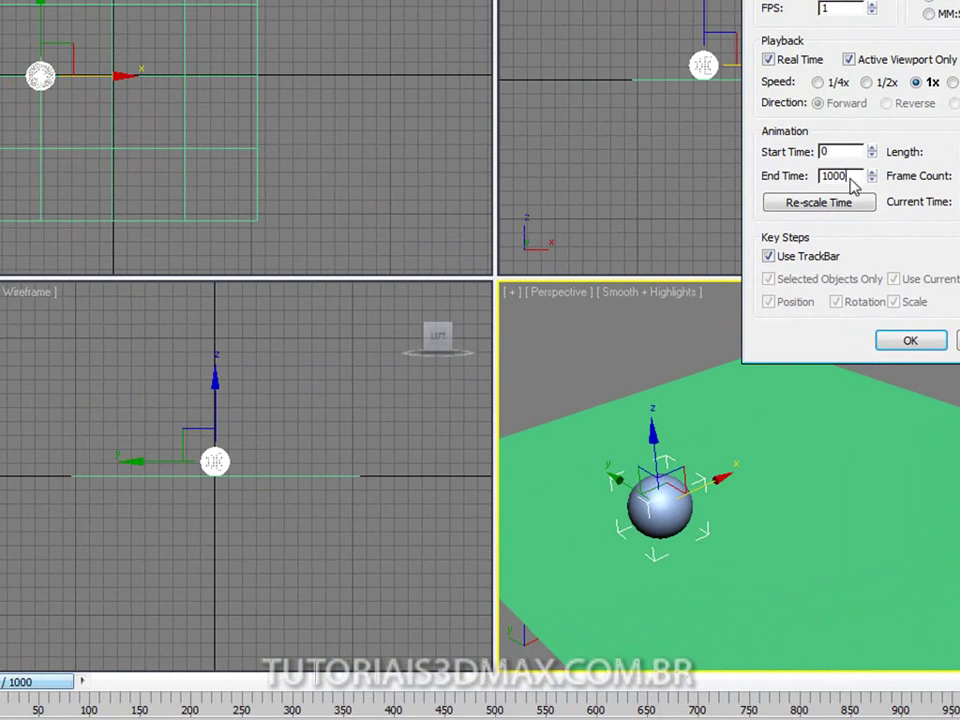
left_click(908, 342)
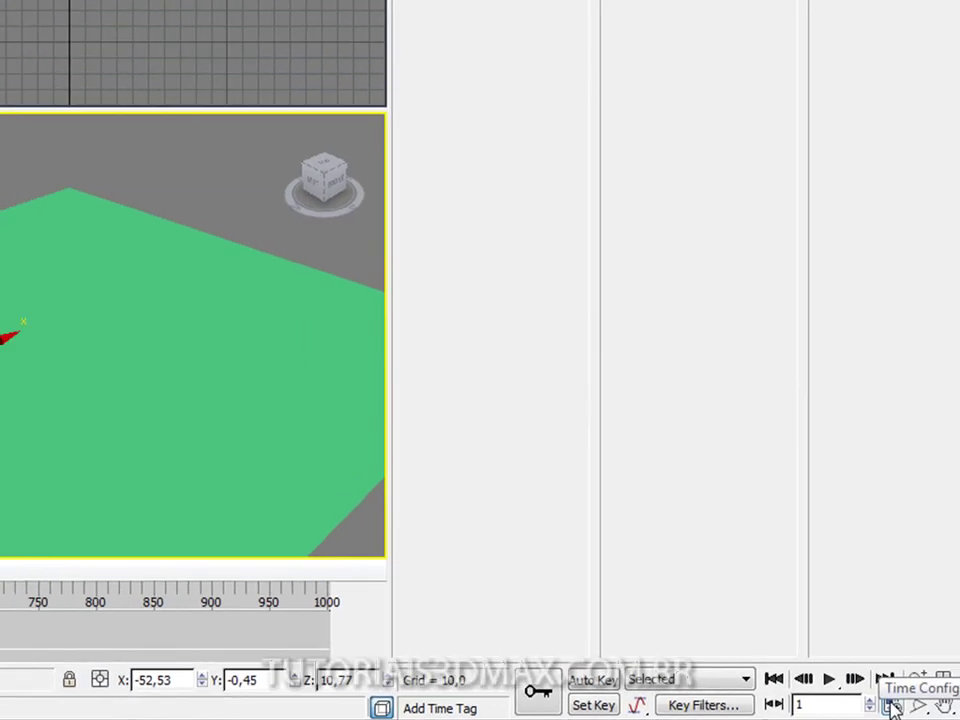
Reopen the time configuration, reduce the animation's end time to 100, and apply it.
left_click(891, 705)
left_click(27, 192)
left_click_drag(176, 278, 36, 262)
type("100")
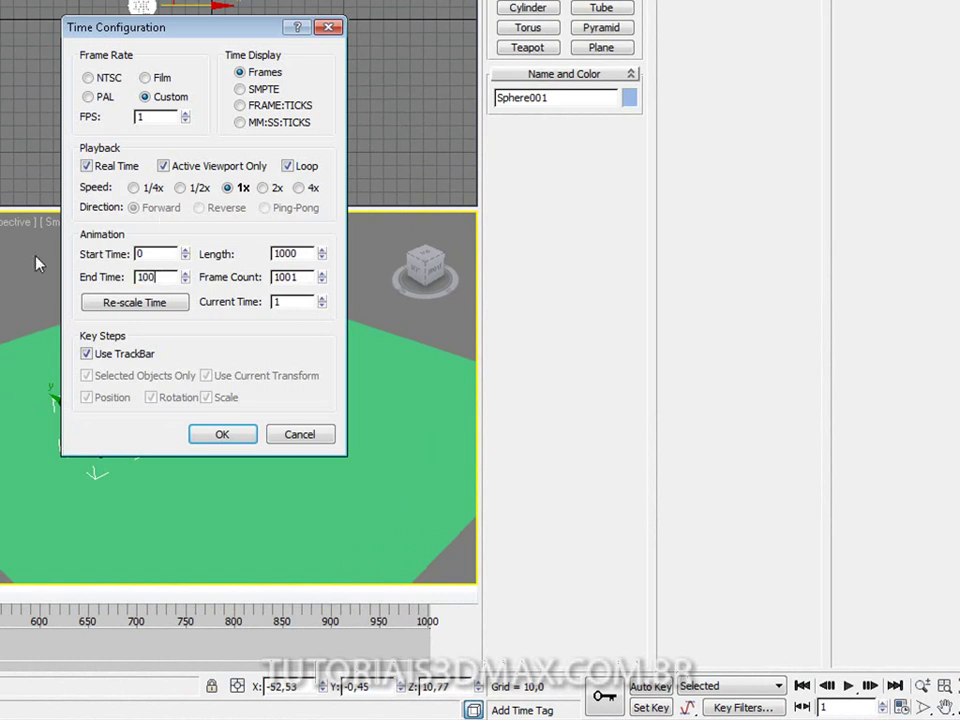
left_click(162, 254)
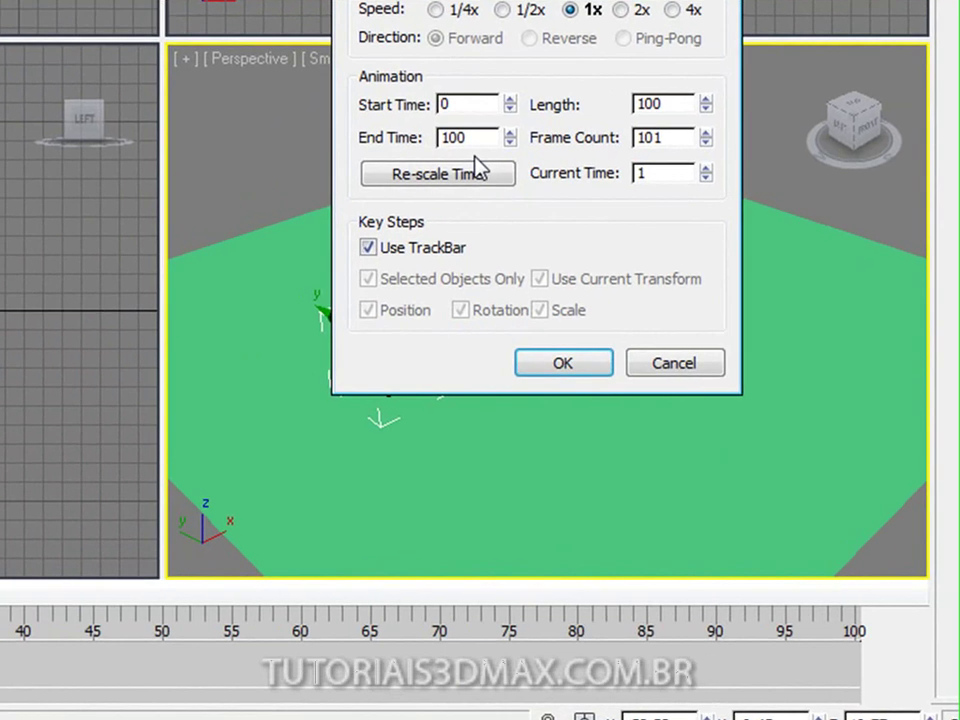
left_click(156, 277)
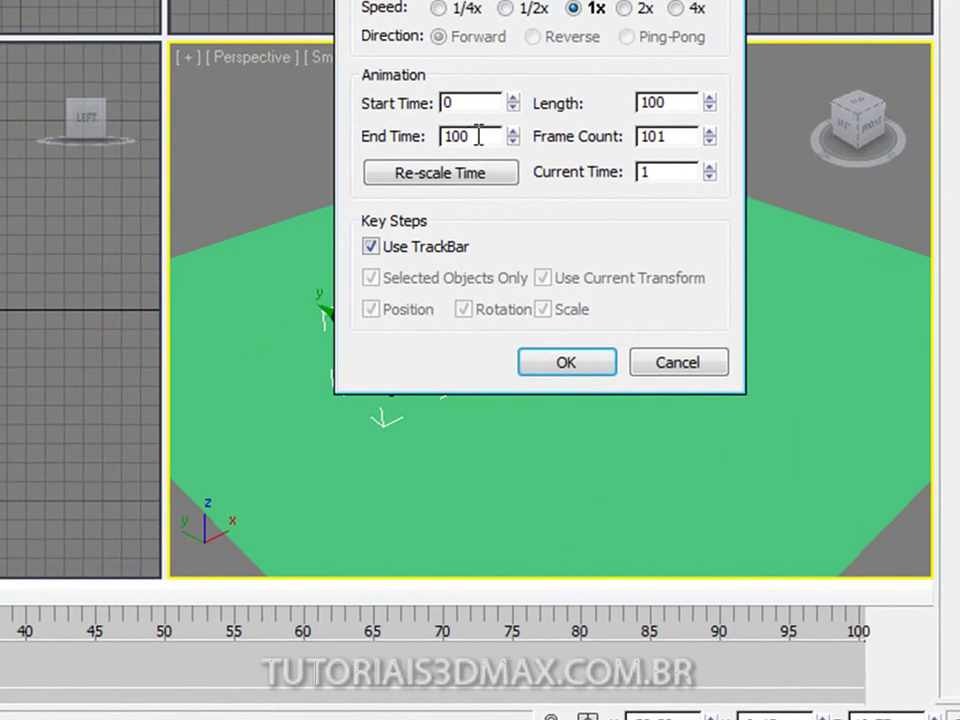
left_click(562, 362)
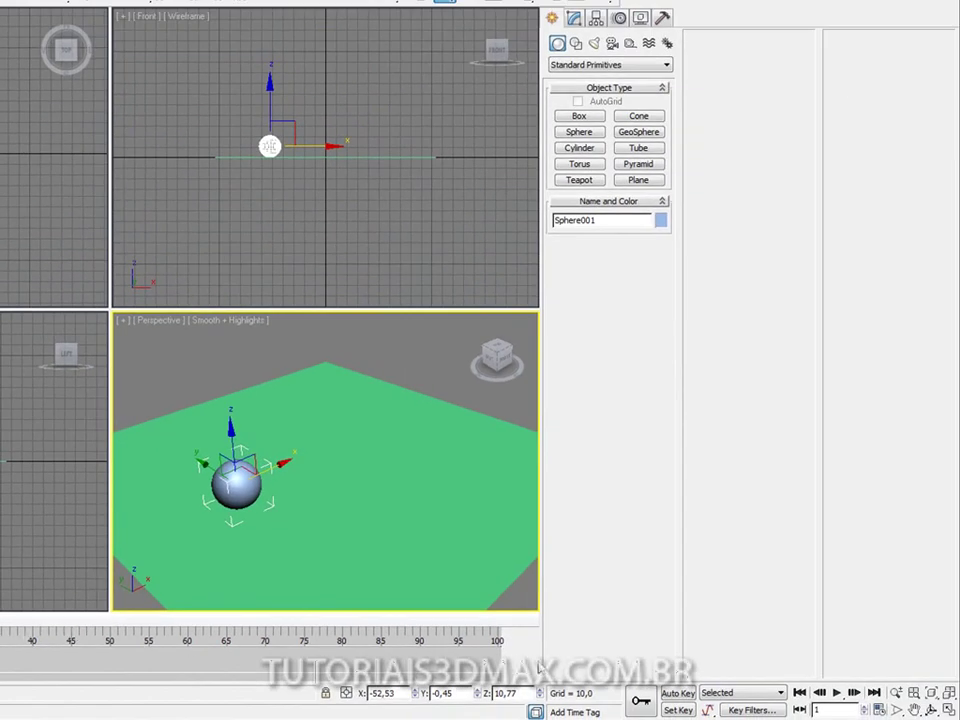
Set the animation's end time to 10 in the time configuration, apply it, and return the timeline to frame 0.
left_click(878, 709)
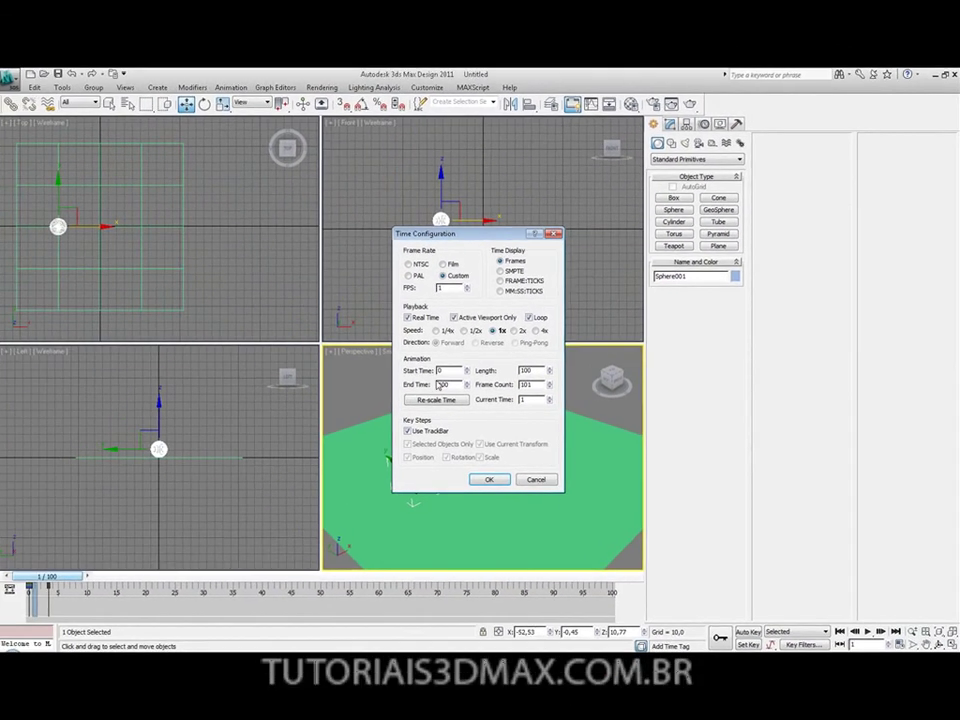
left_click(457, 385)
type("010")
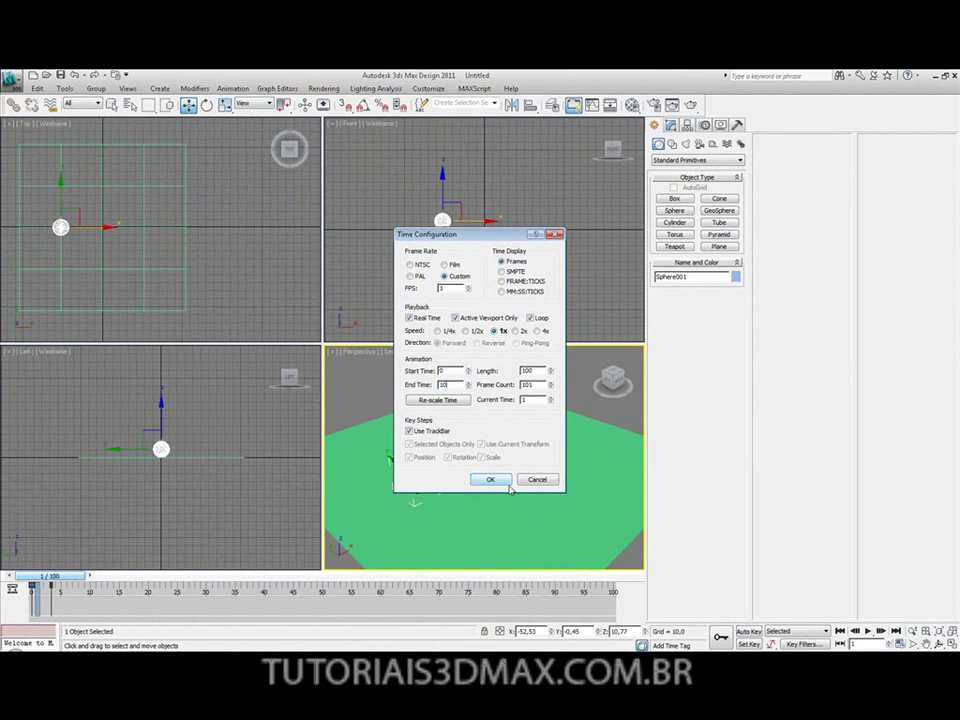
left_click(489, 480)
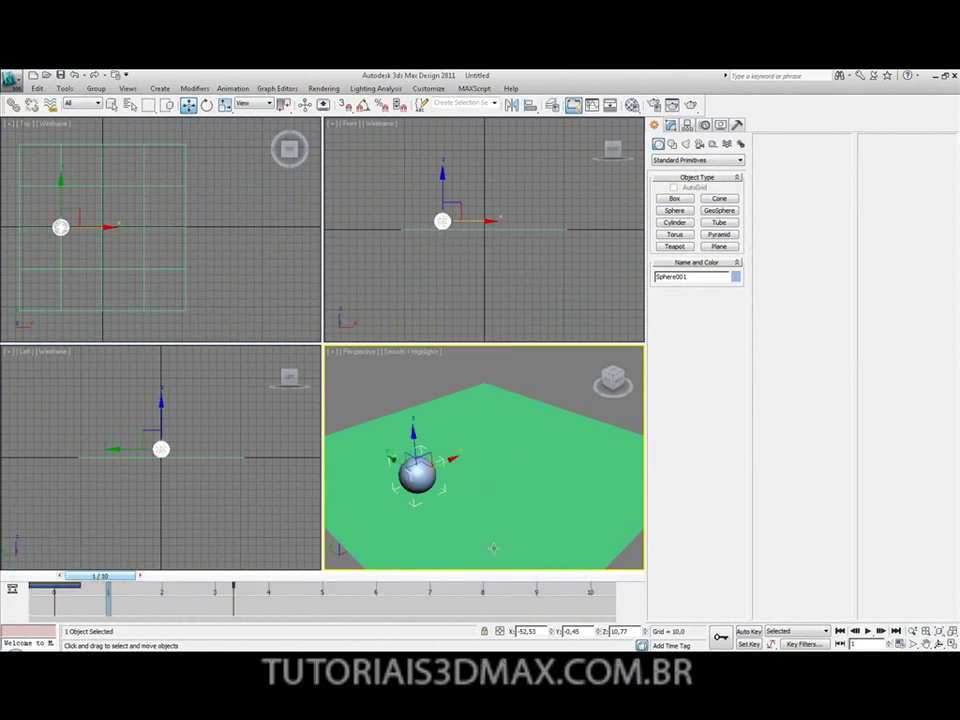
left_click_drag(100, 576, 32, 576)
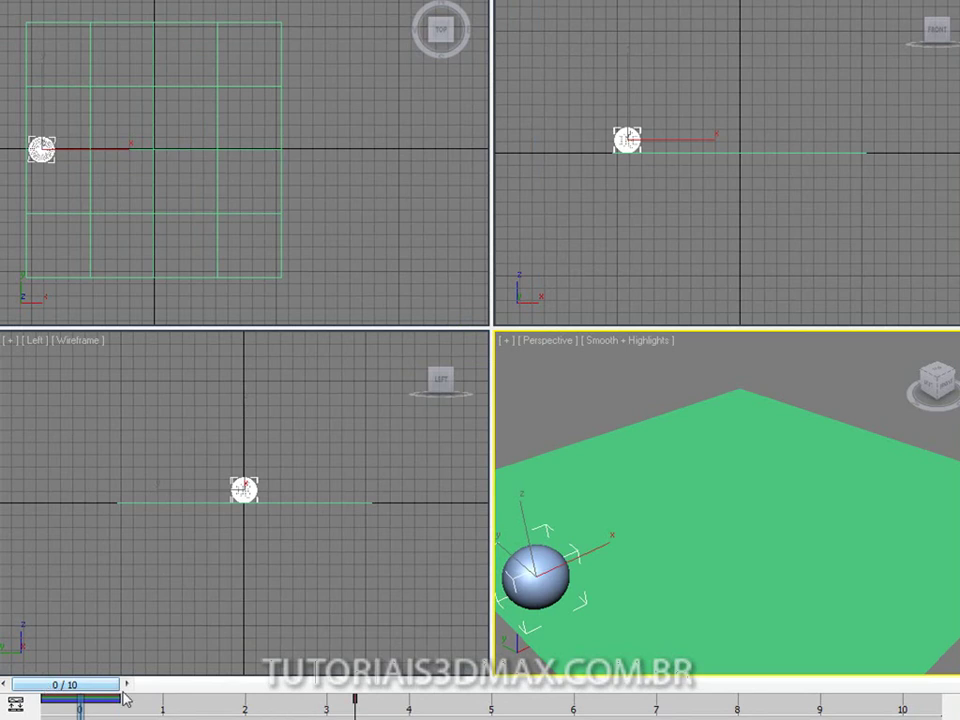
left_click_drag(124, 698, 77, 690)
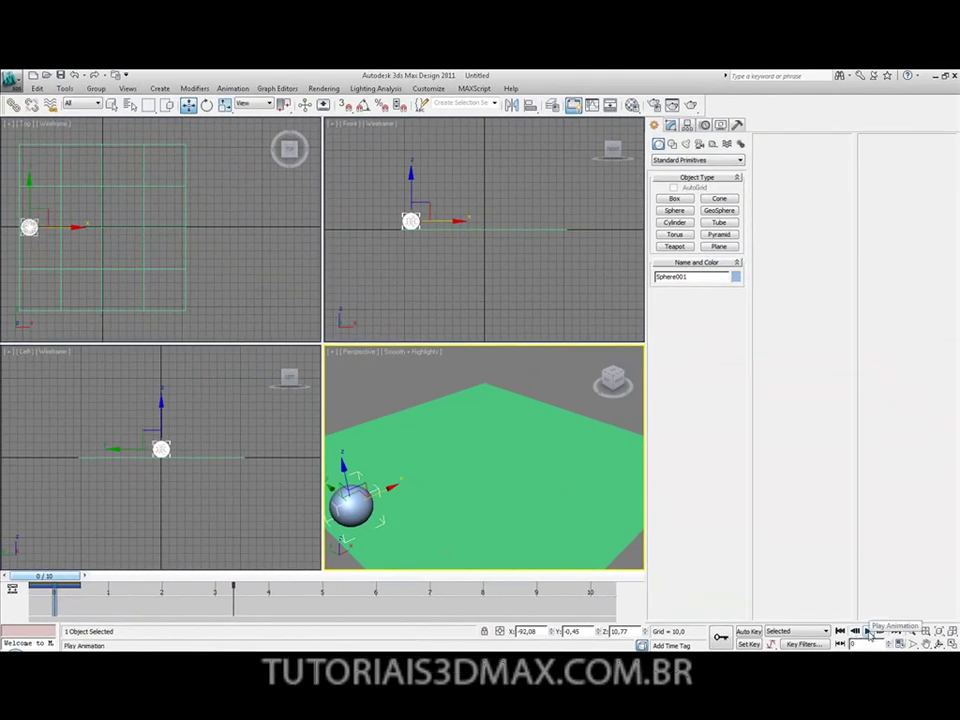
Play the sphere's animation in the Perspective viewport and stop the playback.
left_click(870, 632)
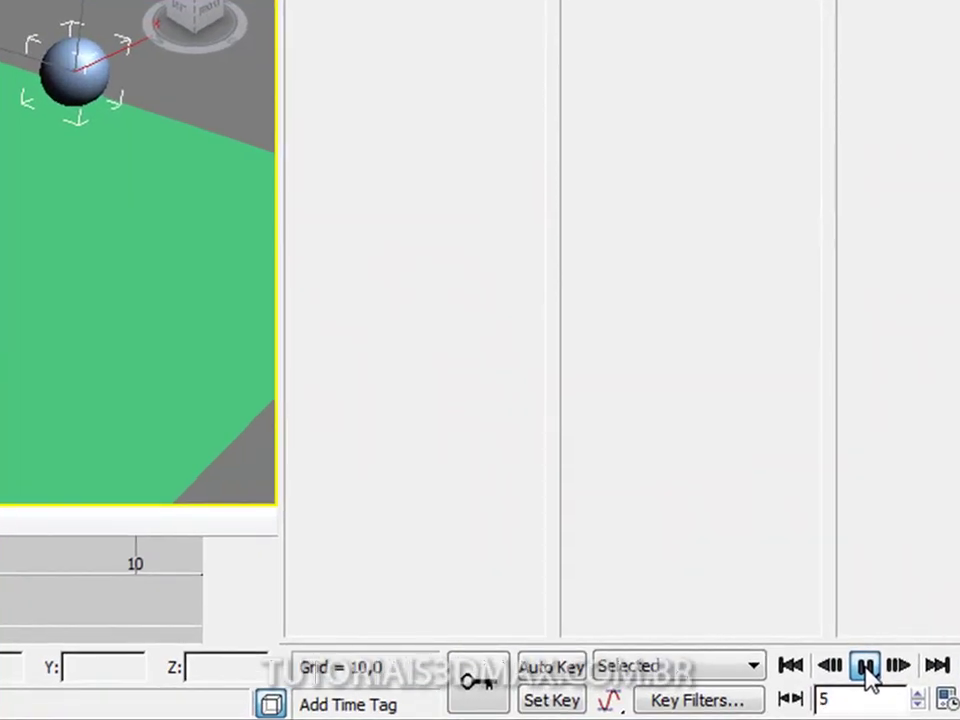
left_click(866, 670)
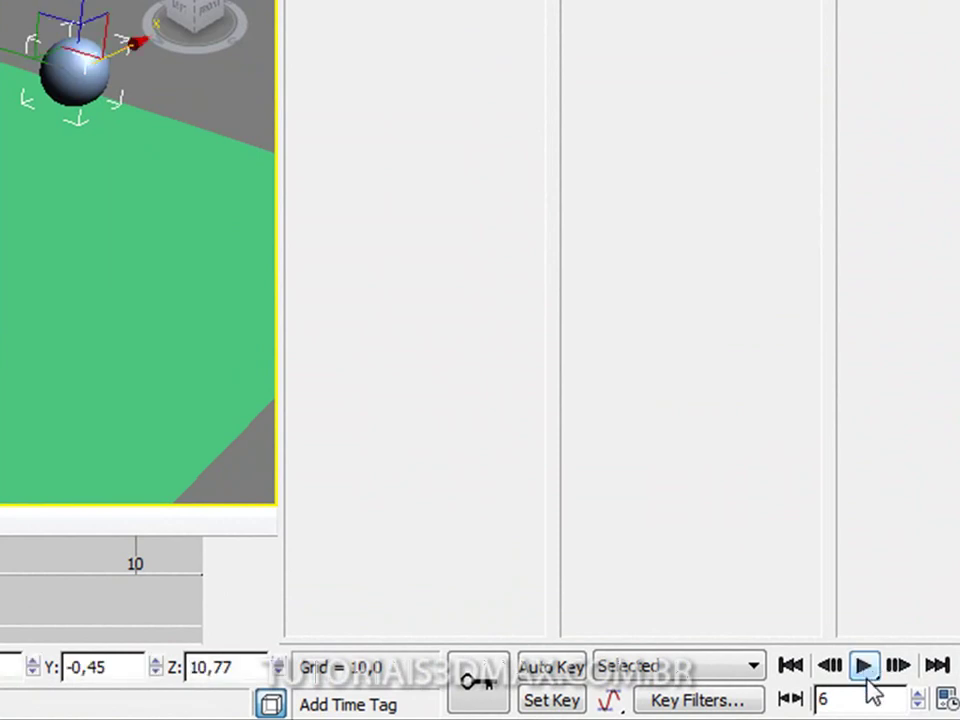
left_click(549, 672)
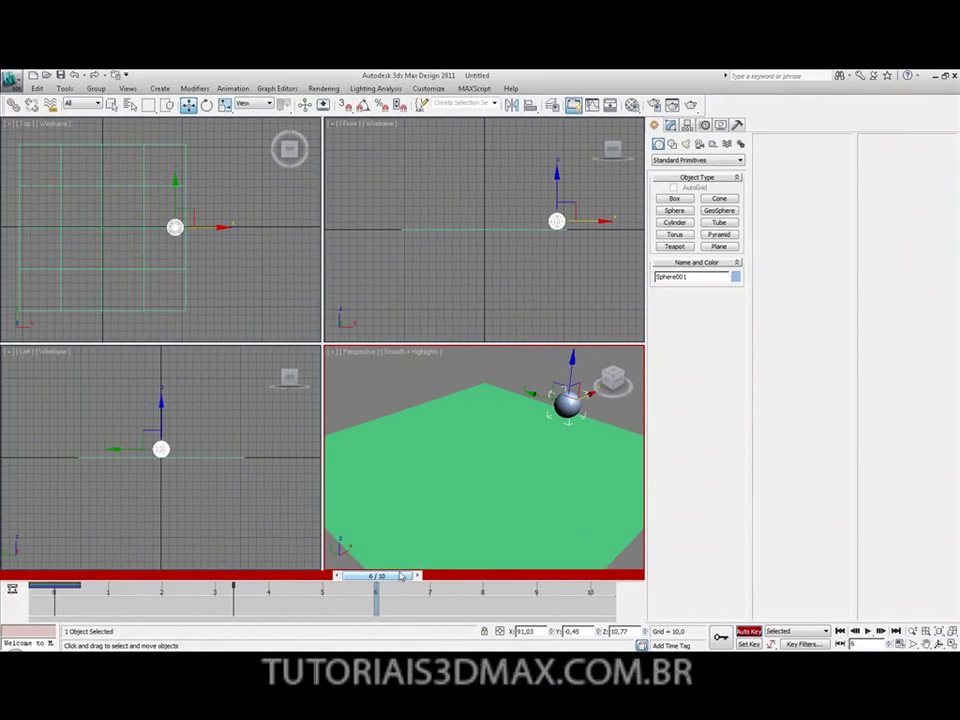
left_click_drag(401, 577, 210, 577)
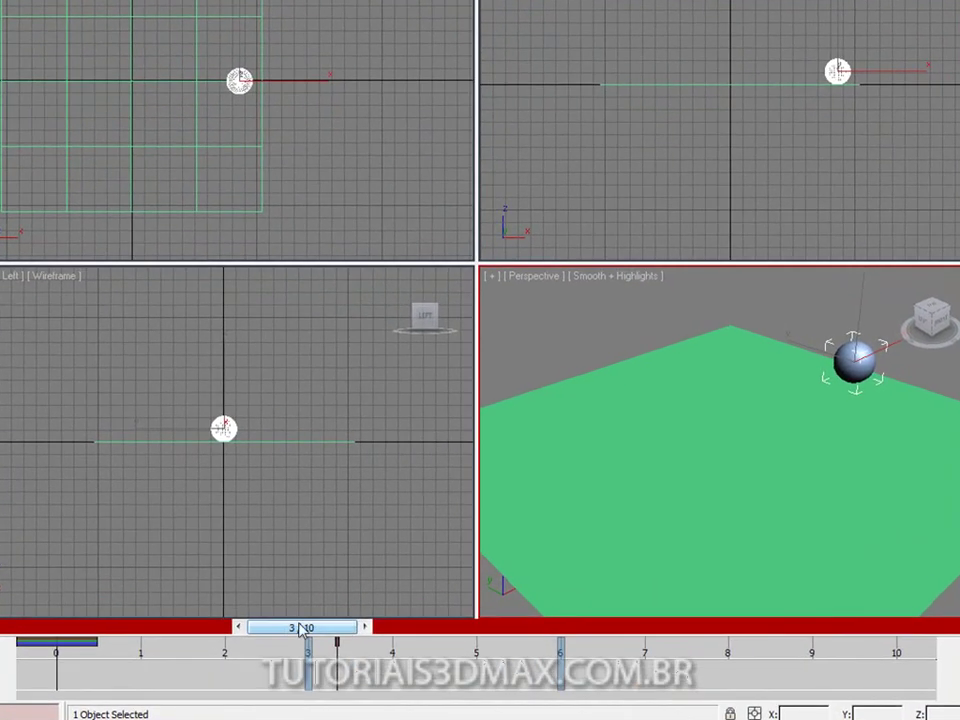
left_click_drag(303, 630, 345, 650)
key("w")
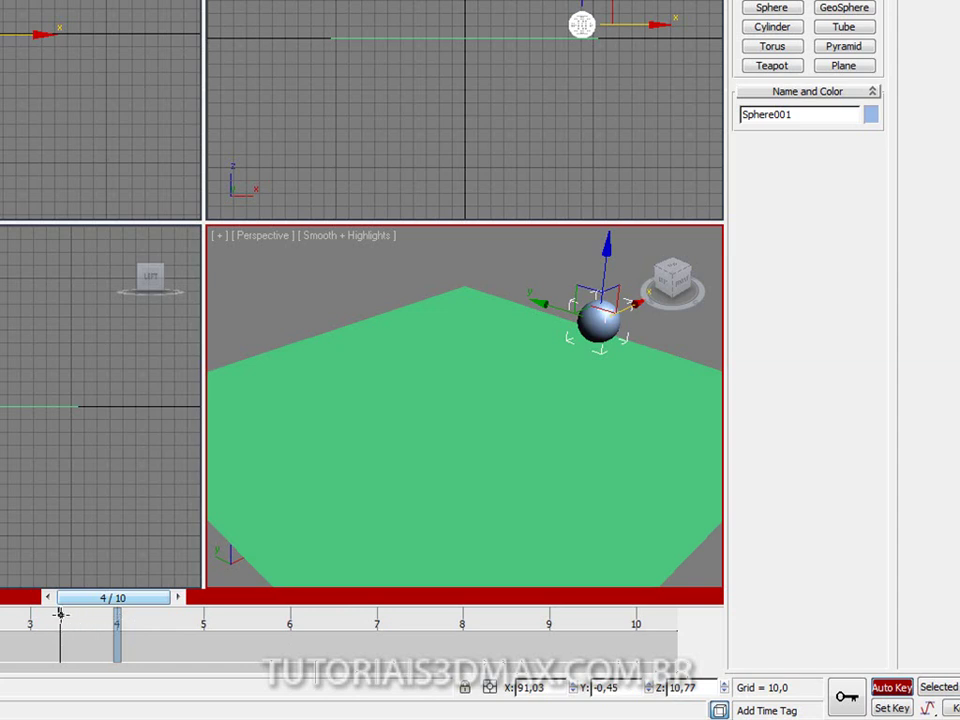
left_click(900, 690)
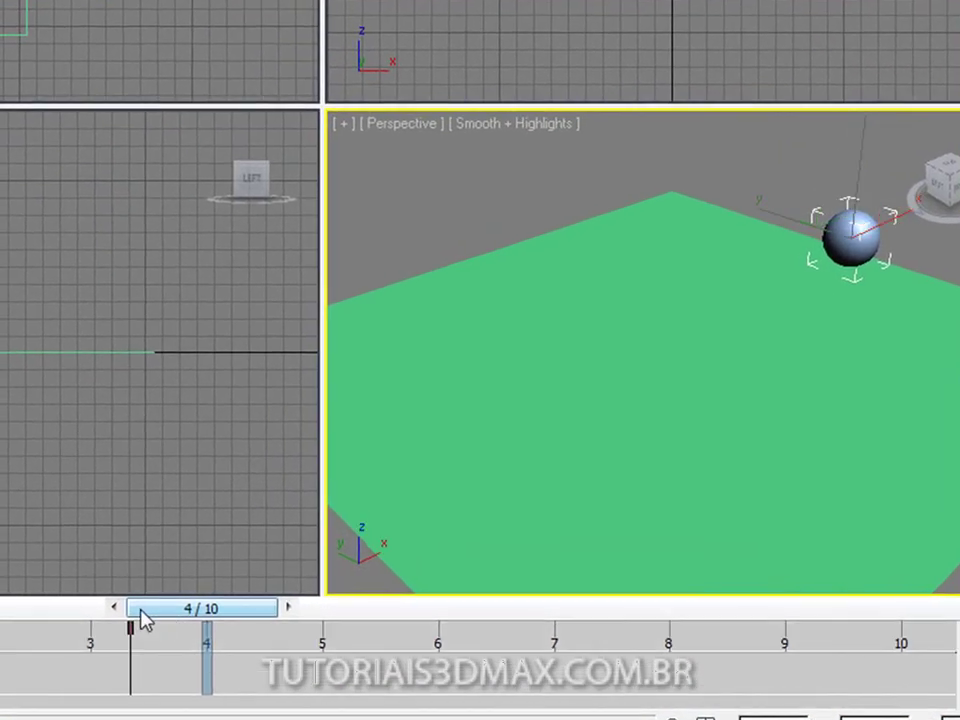
Scrub the timeline to frame 10 and delete the sphere's key between frames 3 and 4.
left_click_drag(74, 610, 925, 632)
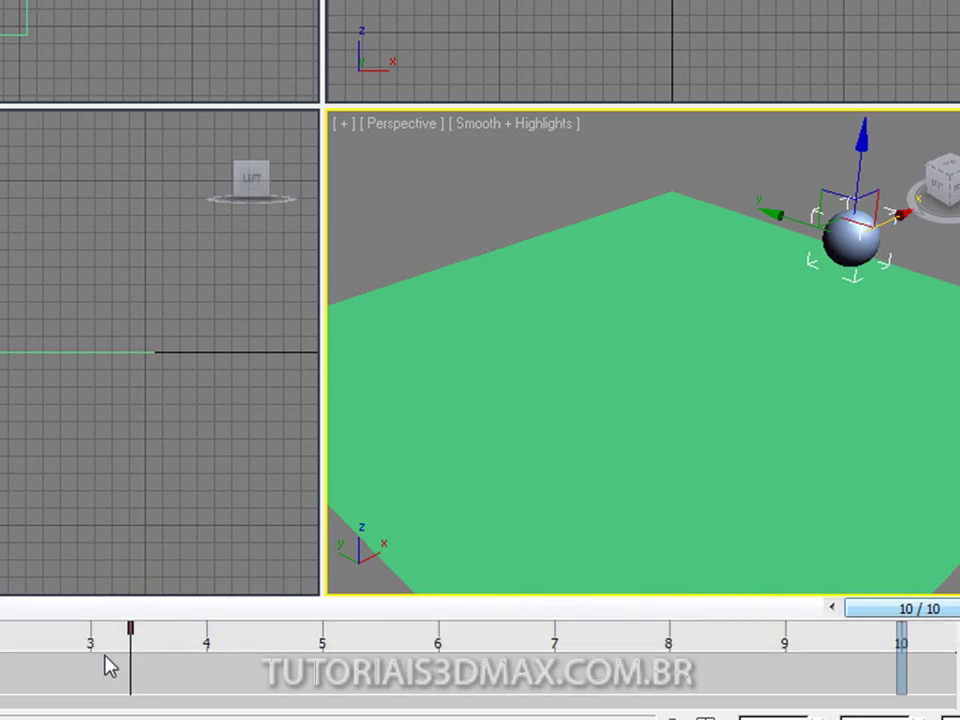
left_click_drag(86, 622, 187, 657)
key("Delete")
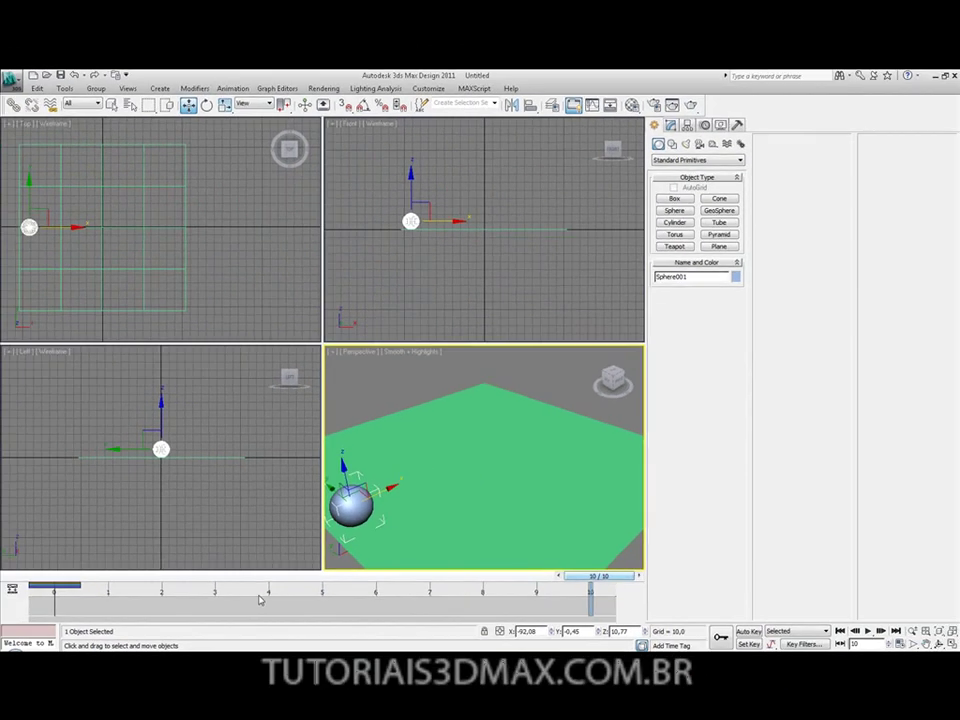
Record a key at frame 10 with Auto Key, moving the sphere about 186 units along X across the plane, and turn Auto Key off.
left_click_drag(598, 576, 42, 574)
key("w")
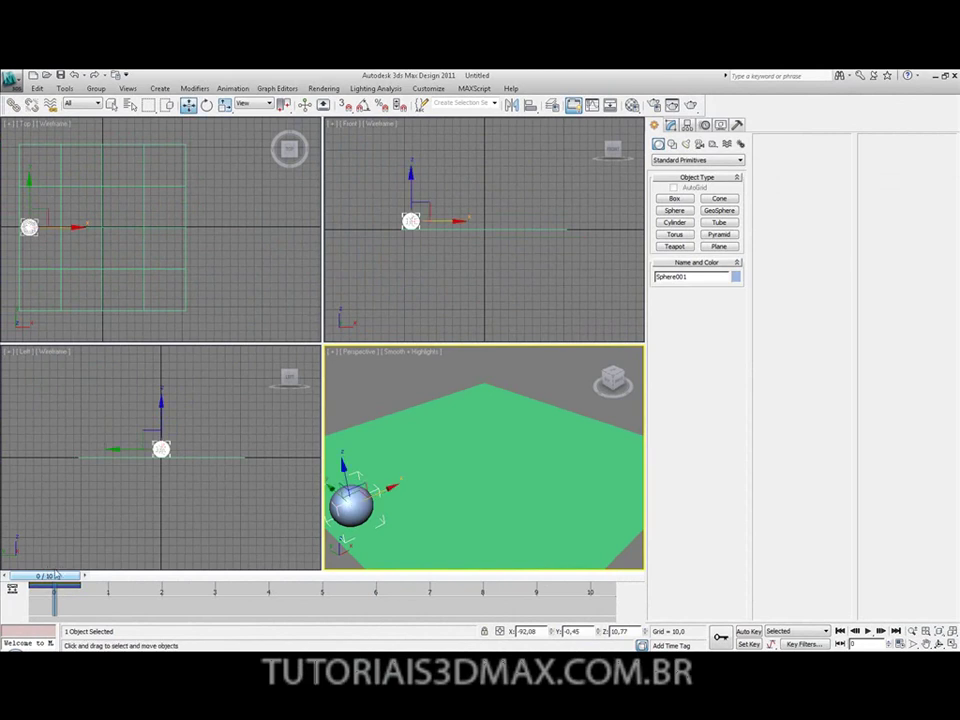
key("n")
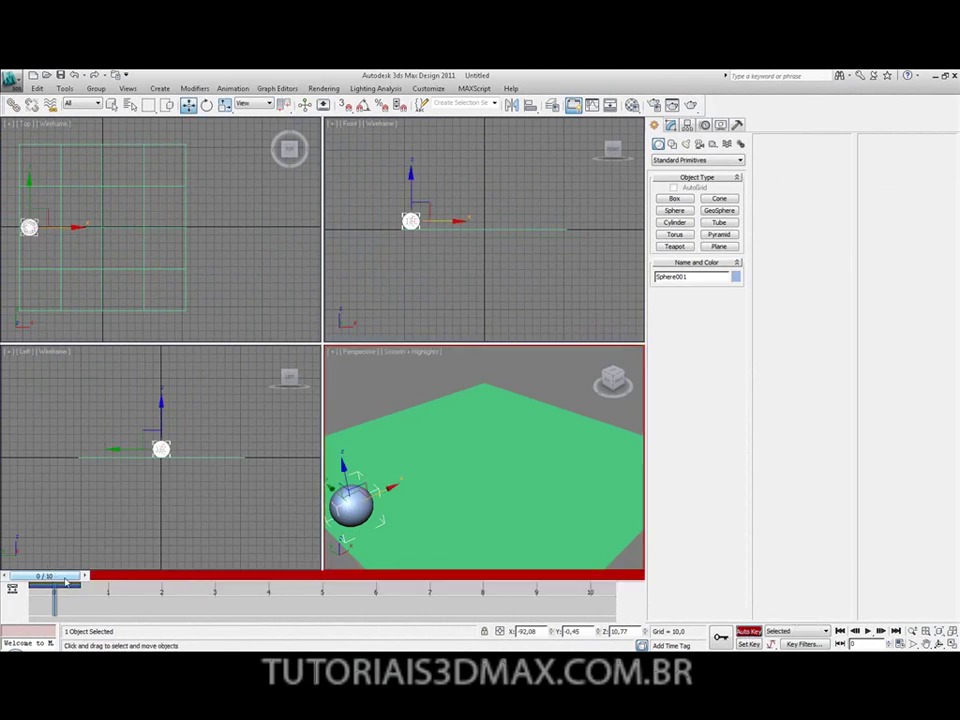
left_click_drag(45, 578, 598, 576)
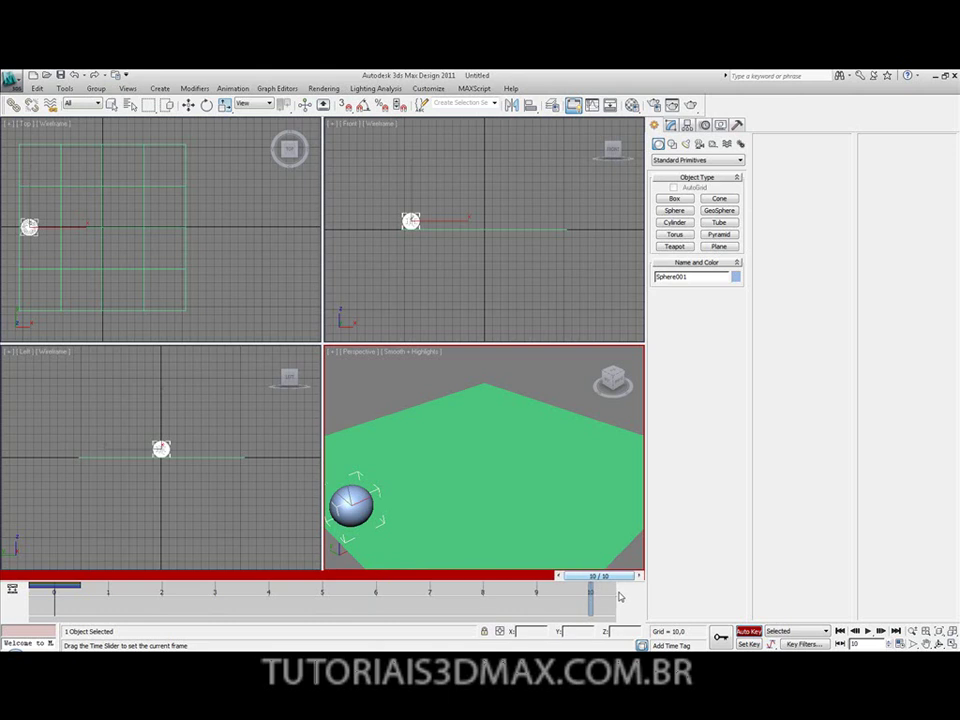
left_click(55, 228)
left_click_drag(73, 228, 222, 230)
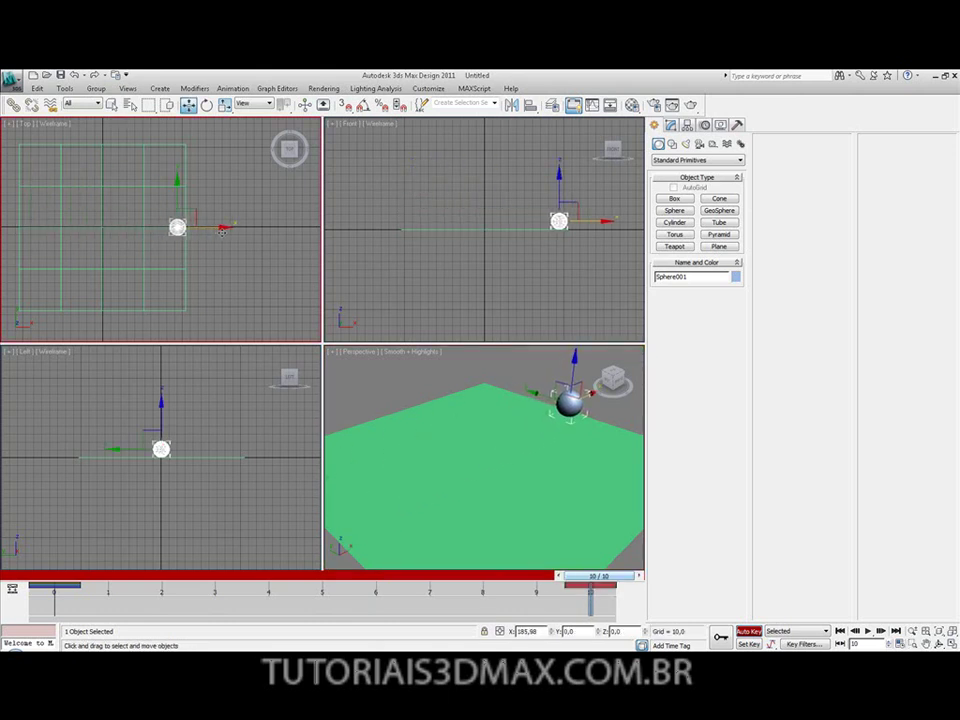
left_click(748, 631)
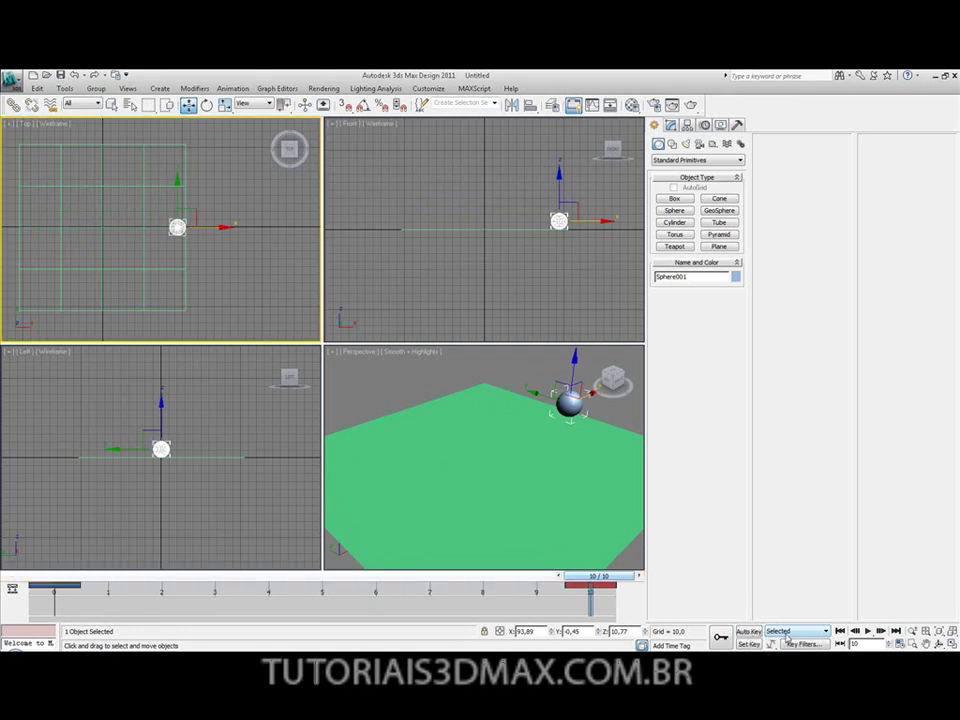
Activate the Perspective viewport, play the re-keyed sphere animation, and stop the playback.
middle_click(386, 389)
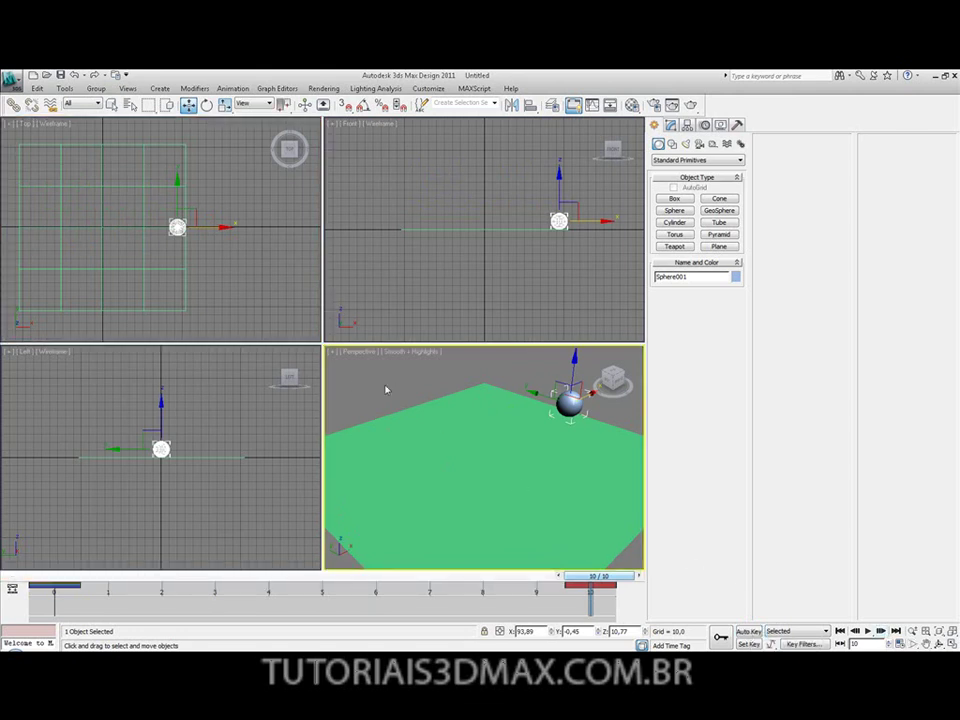
left_click(868, 631)
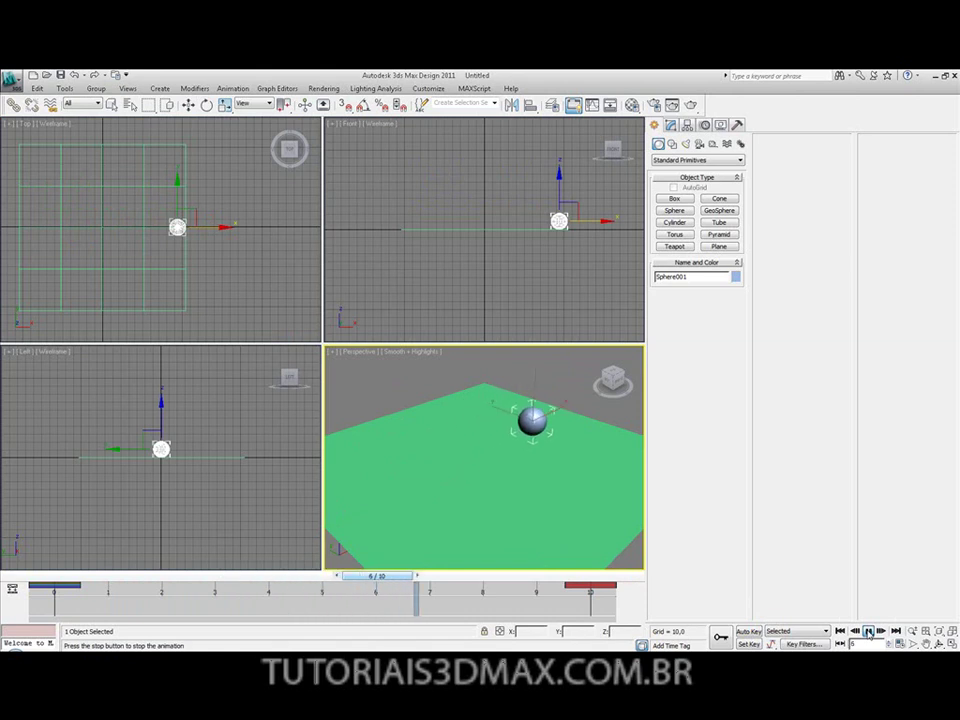
left_click(868, 631)
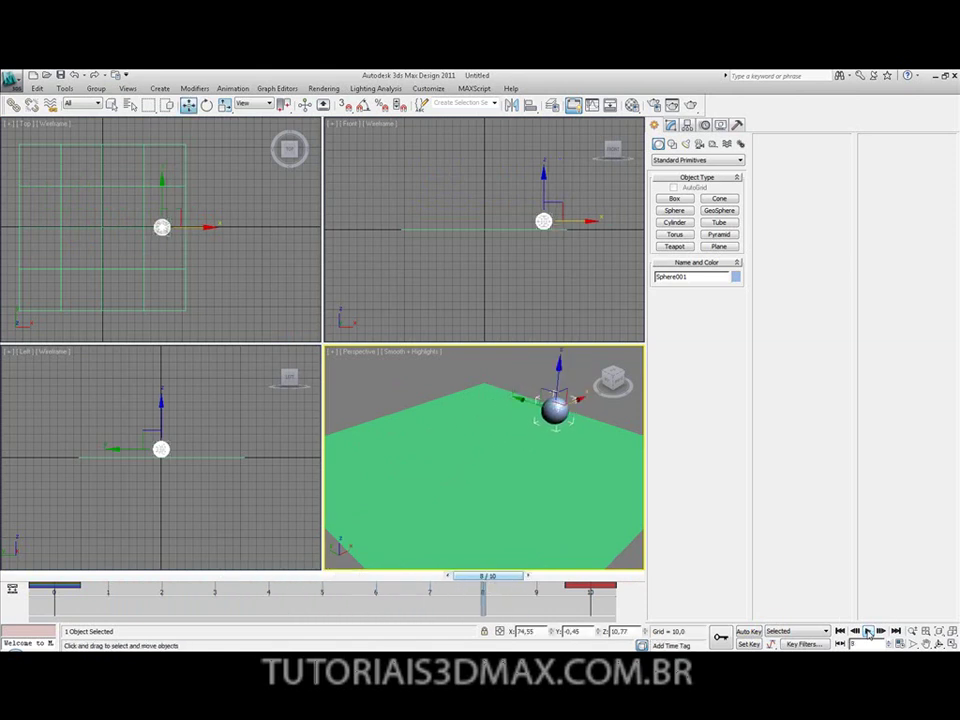